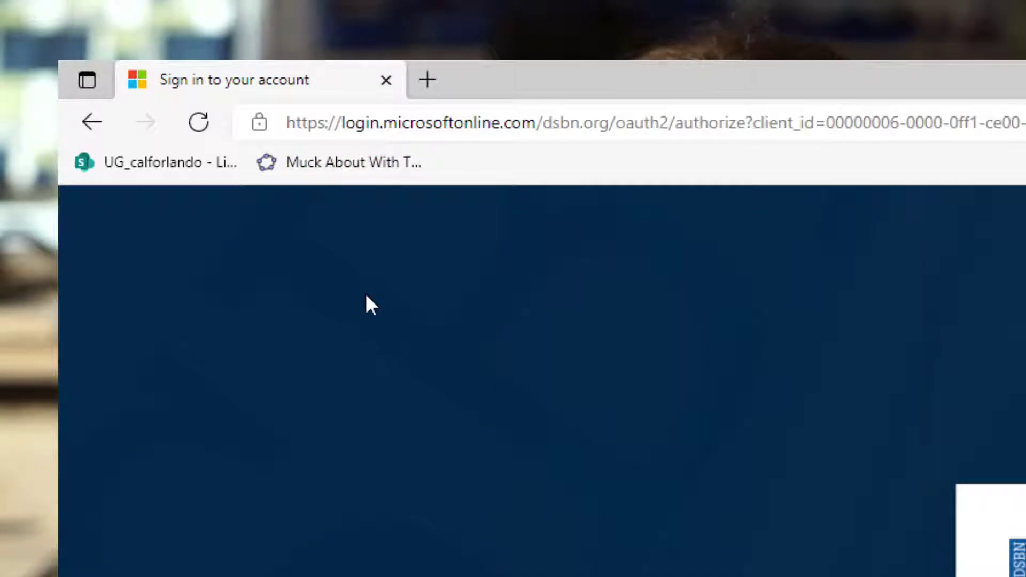
{"action": "right_click", "coordinate": [274, 290]}
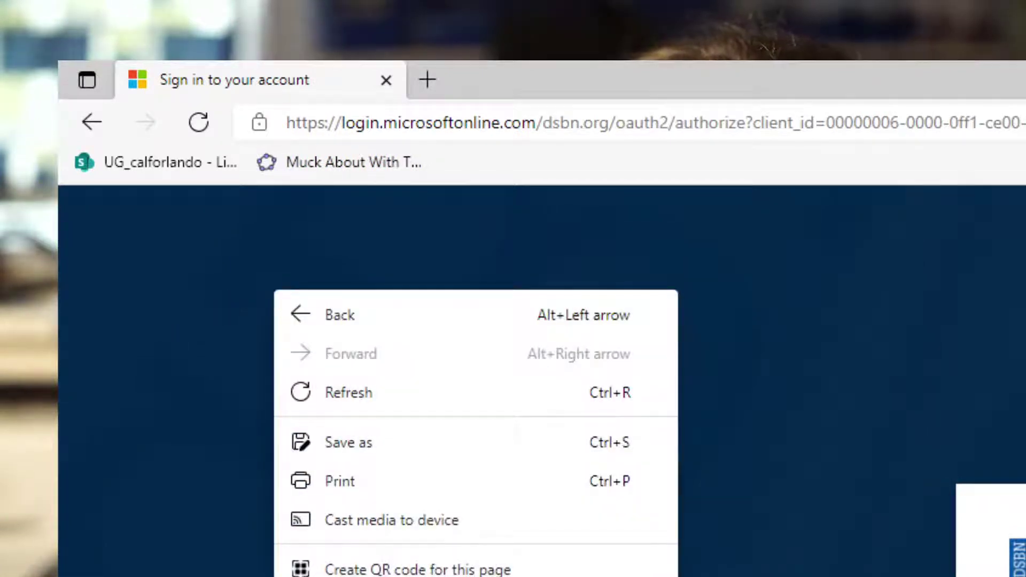
{"action": "key", "text": "Escape"}
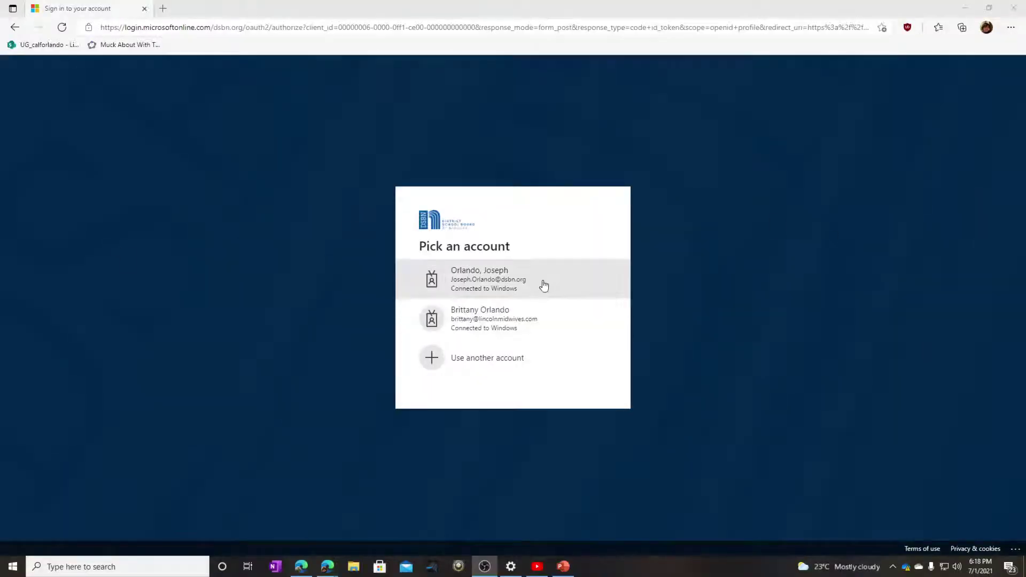
Sign in with the school board account and open the recommended Sample of Measurement Data workbook from the Excel start page
{"action": "left_click", "coordinate": [483, 293]}
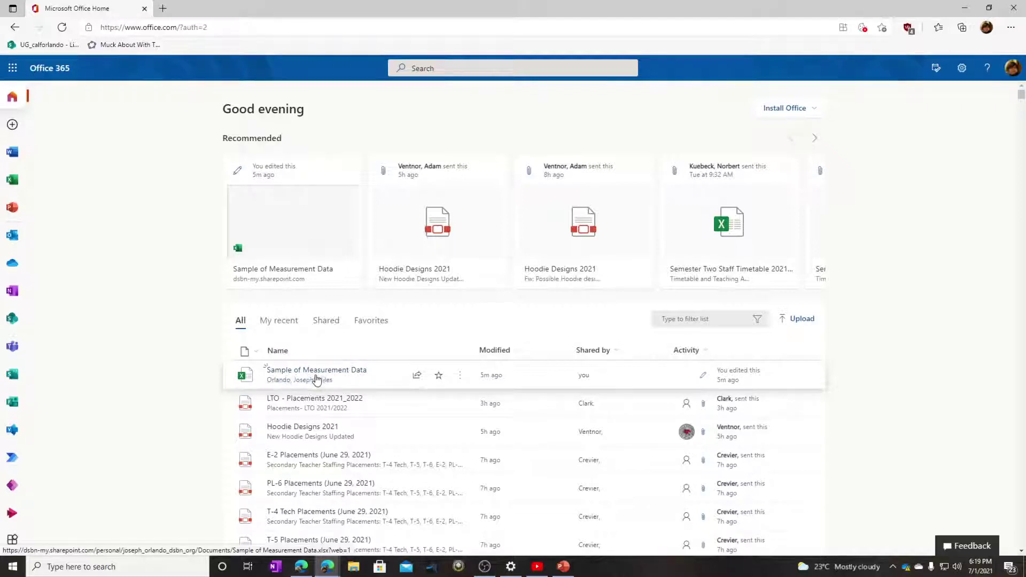
{"action": "left_click", "coordinate": [11, 184]}
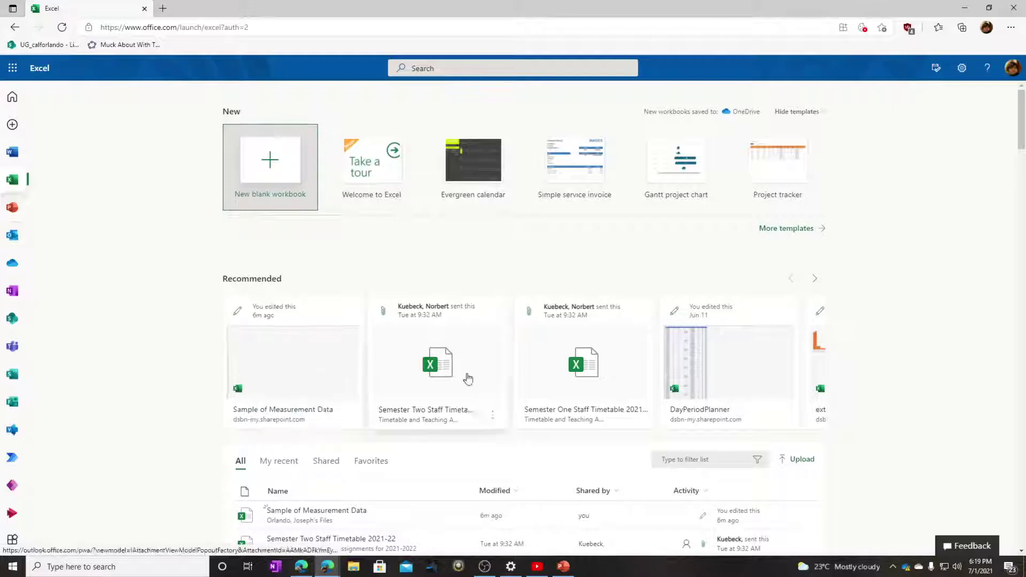
{"action": "scroll", "coordinate": [195, 362], "scroll_direction": "down", "scroll_amount": 2}
{"action": "scroll", "coordinate": [195, 360], "scroll_direction": "up", "scroll_amount": 2}
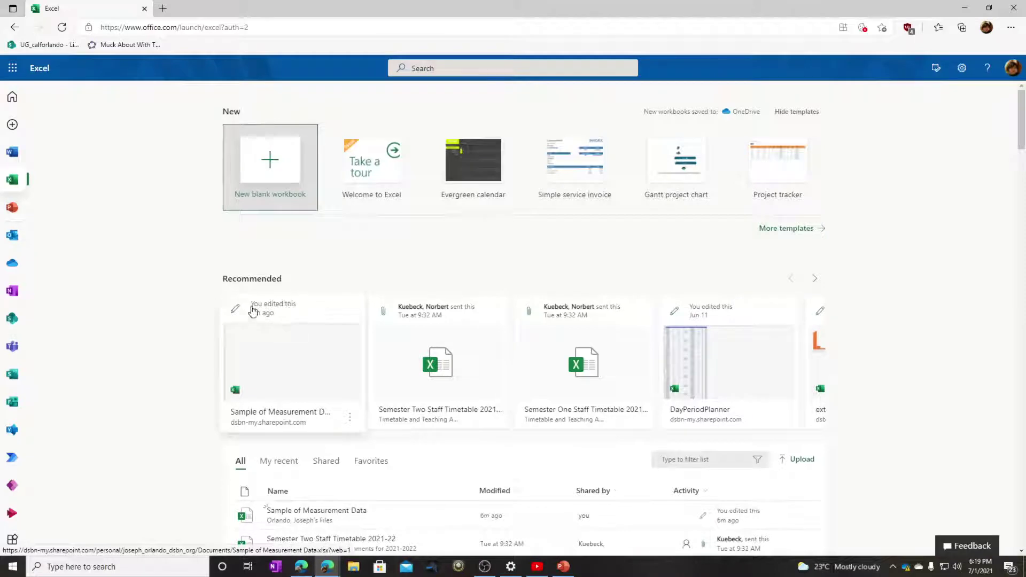
{"action": "left_click", "coordinate": [281, 346]}
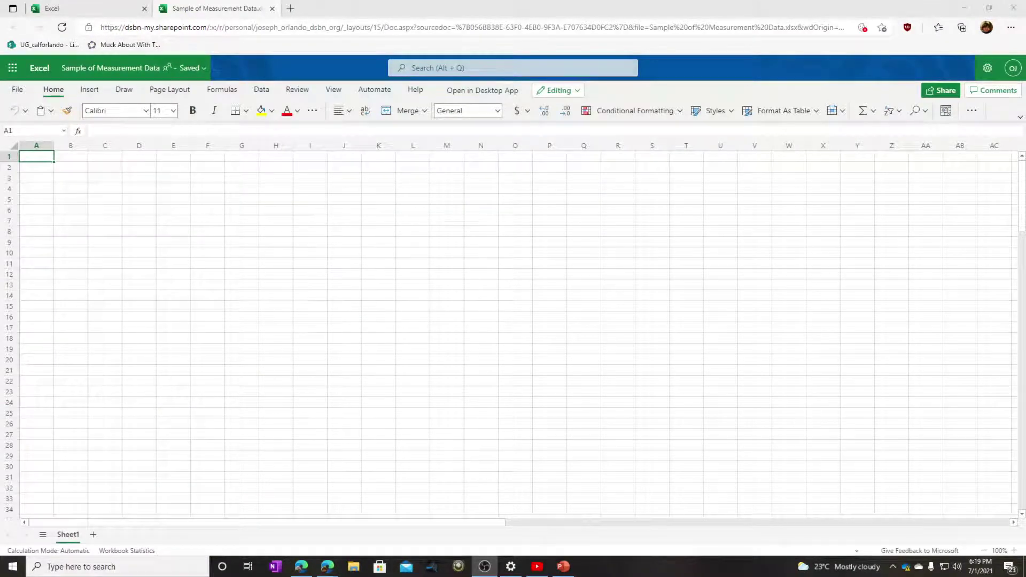
Switch to the Windows Settings app to enlarge the display
{"action": "left_click", "coordinate": [511, 567]}
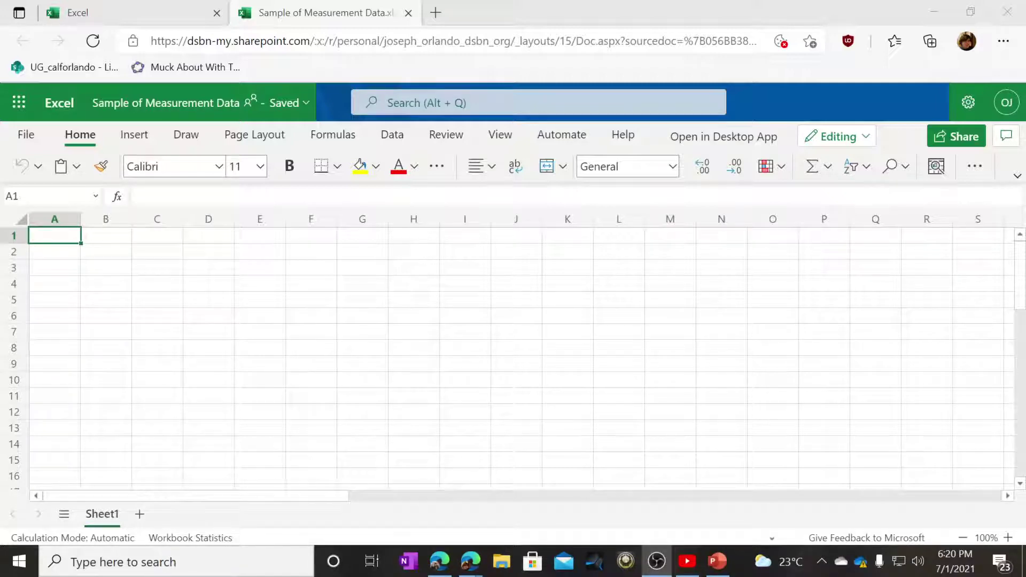
Select cell E8 in the empty sheet and step through the grid to the first row of column A
{"action": "left_click_drag", "start_coordinate": [85, 293], "coordinate": [454, 433]}
{"action": "left_click", "coordinate": [277, 346]}
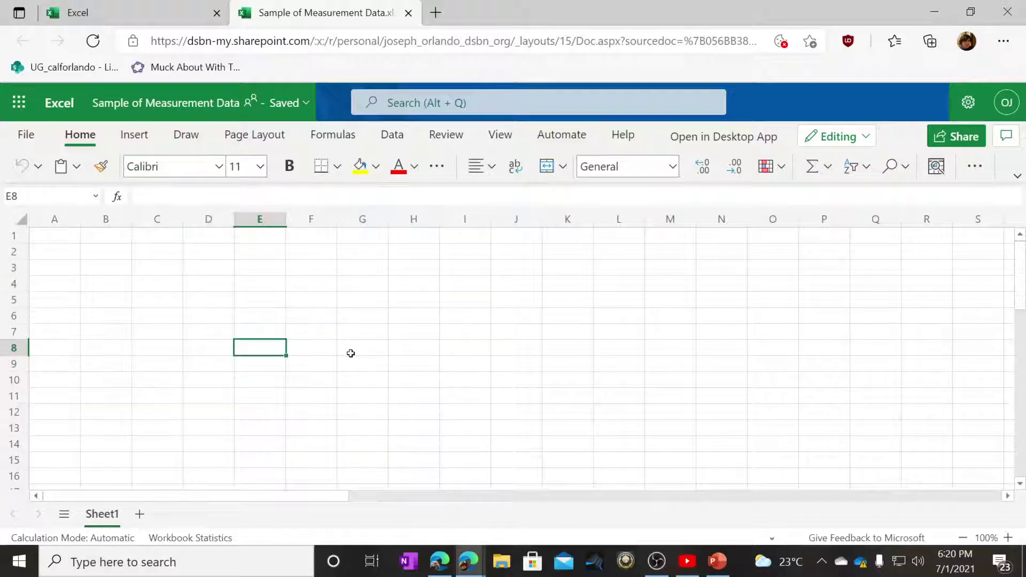
{"action": "key", "text": "Left"}
{"action": "key", "text": "Left"}
{"action": "key", "text": "Left"}
{"action": "key", "text": "Left"}
{"action": "key", "text": "Up"}
{"action": "key", "text": "Up"}
{"action": "key", "text": "Up"}
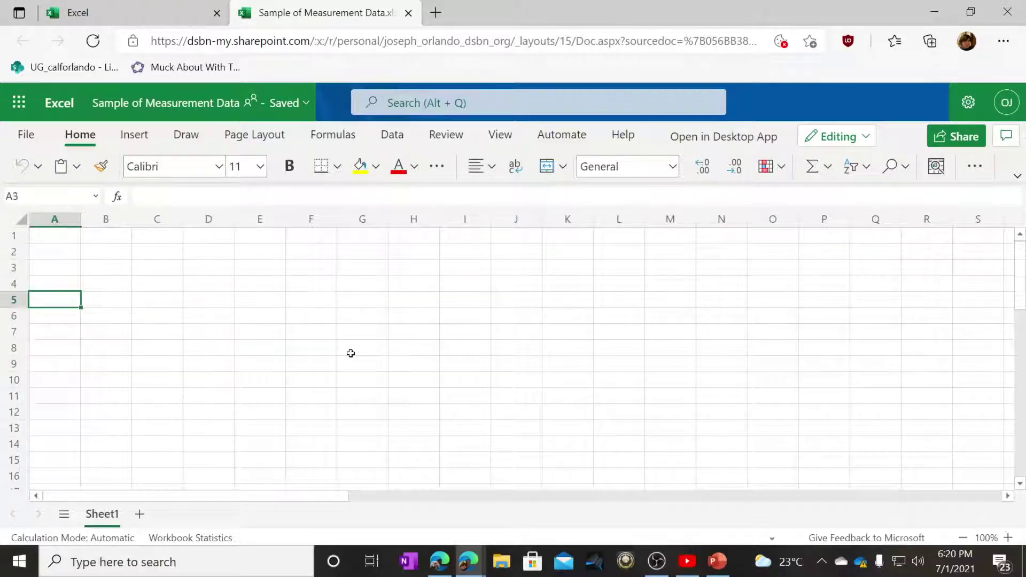
{"action": "key", "text": "Up"}
{"action": "key", "text": "Up"}
{"action": "key", "text": "Up"}
{"action": "key", "text": "Up"}
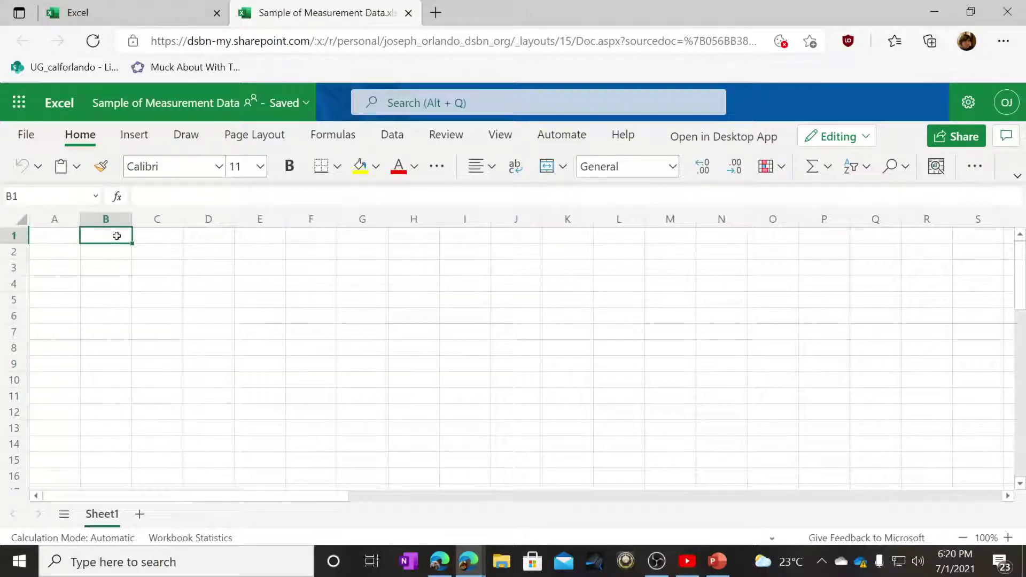
Examine the lettered columns from A to H and the numbered rows of the empty sheet by selecting them
{"action": "left_click", "coordinate": [54, 219]}
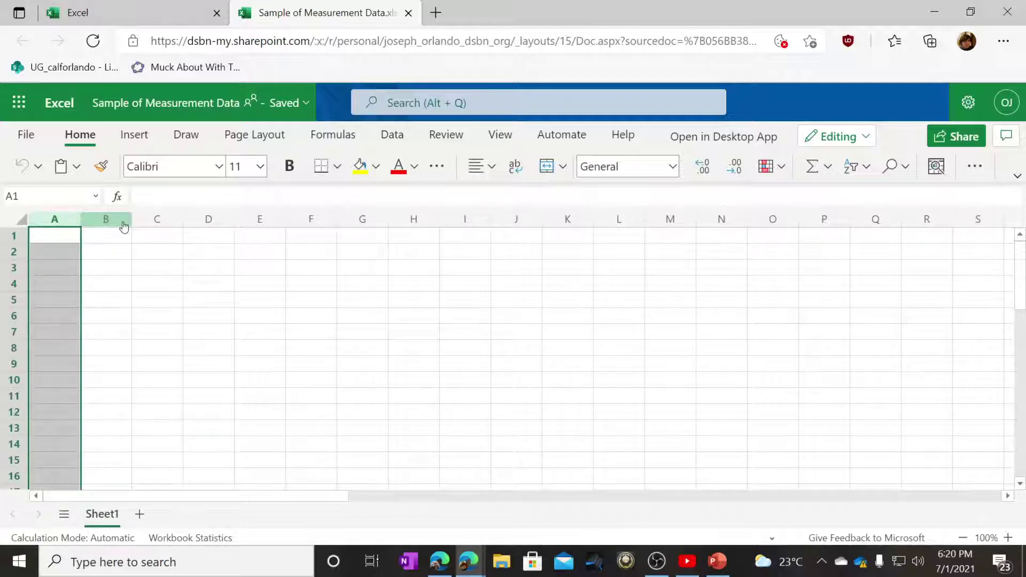
{"action": "left_click_drag", "start_coordinate": [124, 226], "coordinate": [402, 219]}
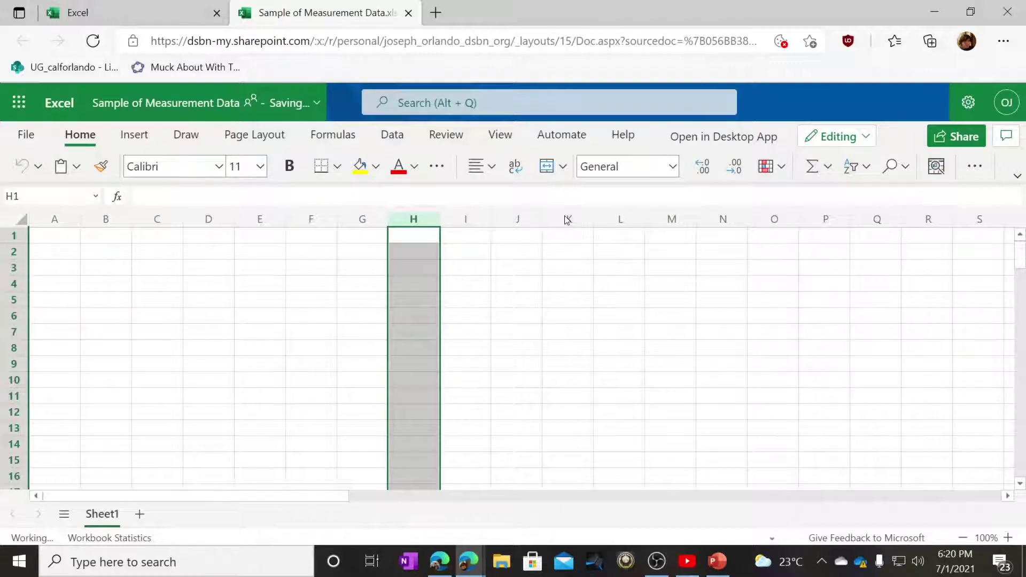
{"action": "left_click", "coordinate": [333, 272]}
{"action": "left_click", "coordinate": [343, 281]}
{"action": "left_click", "coordinate": [78, 236]}
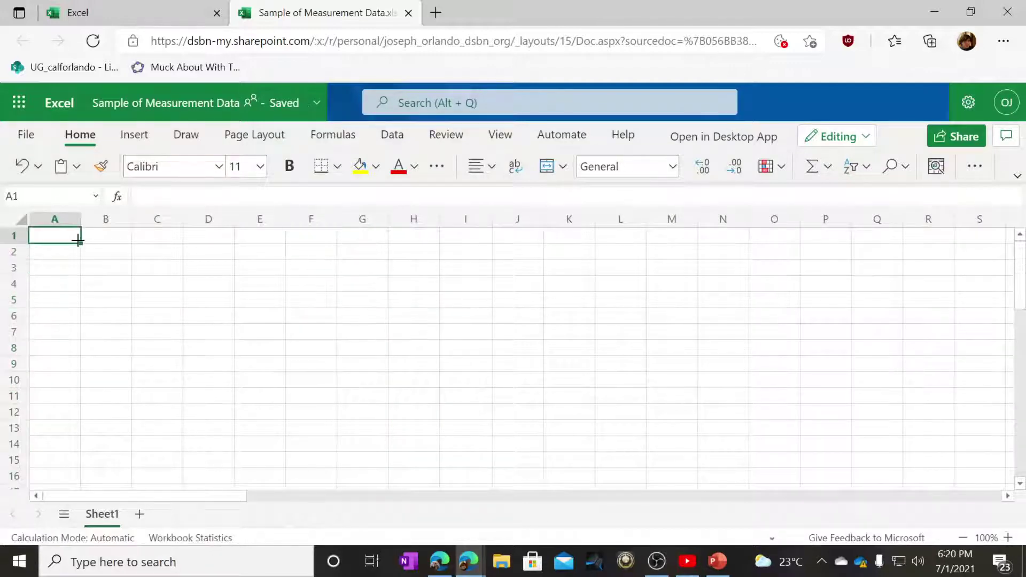
{"action": "left_click_drag", "start_coordinate": [14, 236], "coordinate": [14, 283]}
{"action": "left_click", "coordinate": [158, 299]}
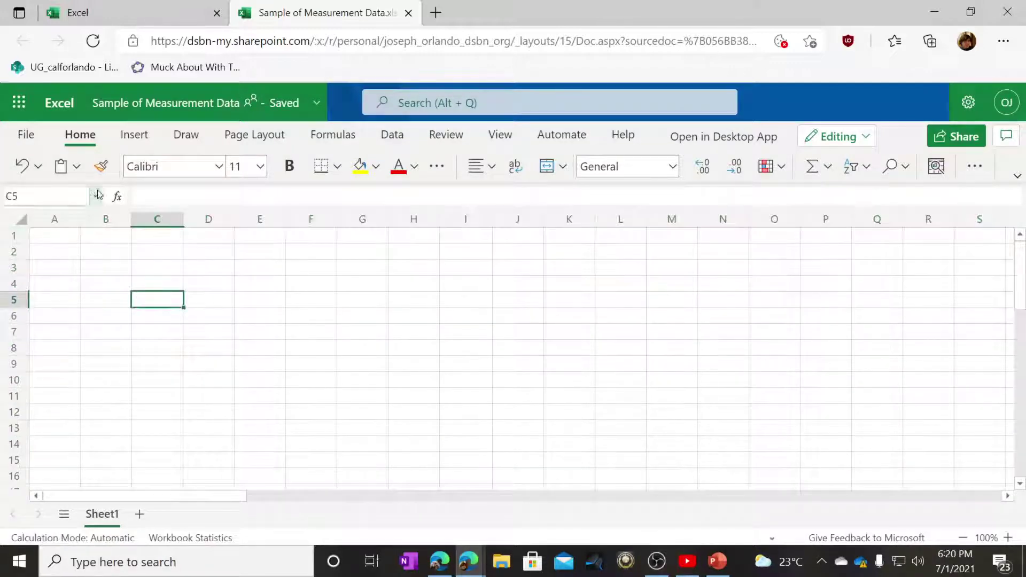
{"action": "left_click", "coordinate": [54, 219]}
{"action": "left_click_drag", "start_coordinate": [54, 220], "coordinate": [424, 220]}
{"action": "left_click", "coordinate": [362, 331]}
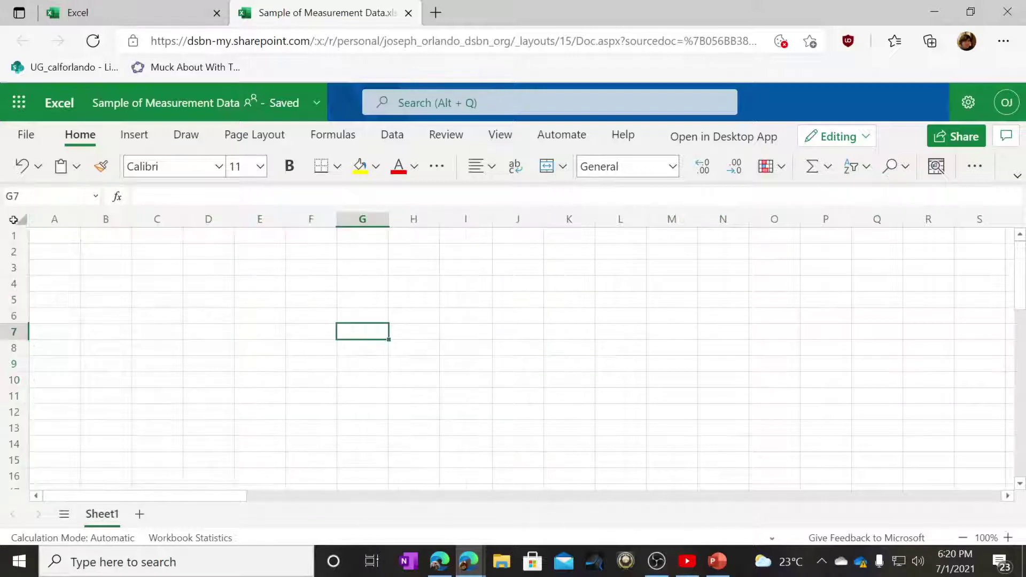
{"action": "left_click", "coordinate": [7, 236]}
{"action": "left_click_drag", "start_coordinate": [7, 235], "coordinate": [11, 316]}
{"action": "left_click", "coordinate": [137, 319]}
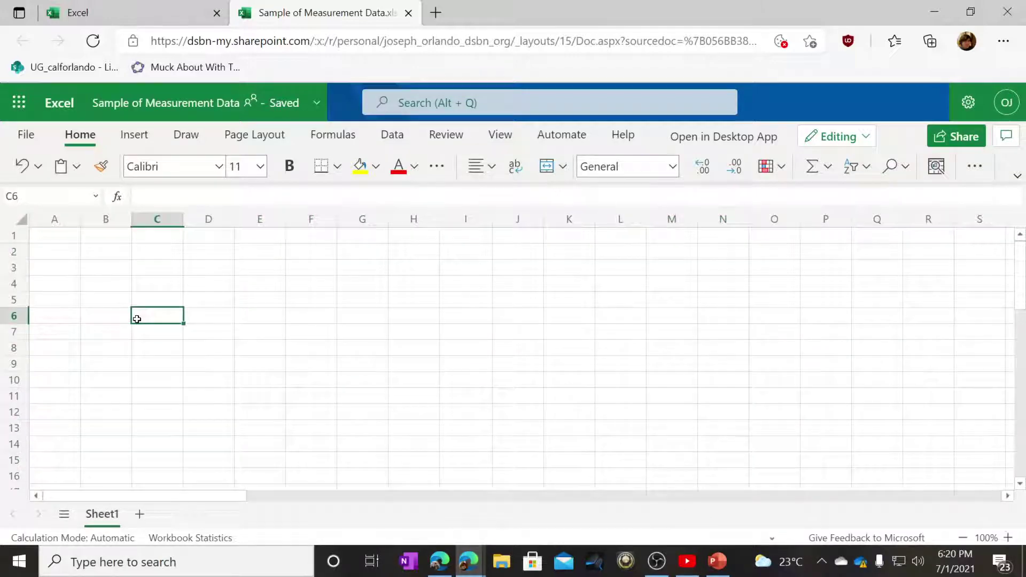
Move the active cell from C6 to A1
{"action": "key", "text": "Left"}
{"action": "key", "text": "Left"}
{"action": "key", "text": "Up"}
{"action": "key", "text": "Up"}
{"action": "key", "text": "Up"}
{"action": "key", "text": "Up"}
{"action": "key", "text": "Up"}
{"action": "key", "text": "Right"}
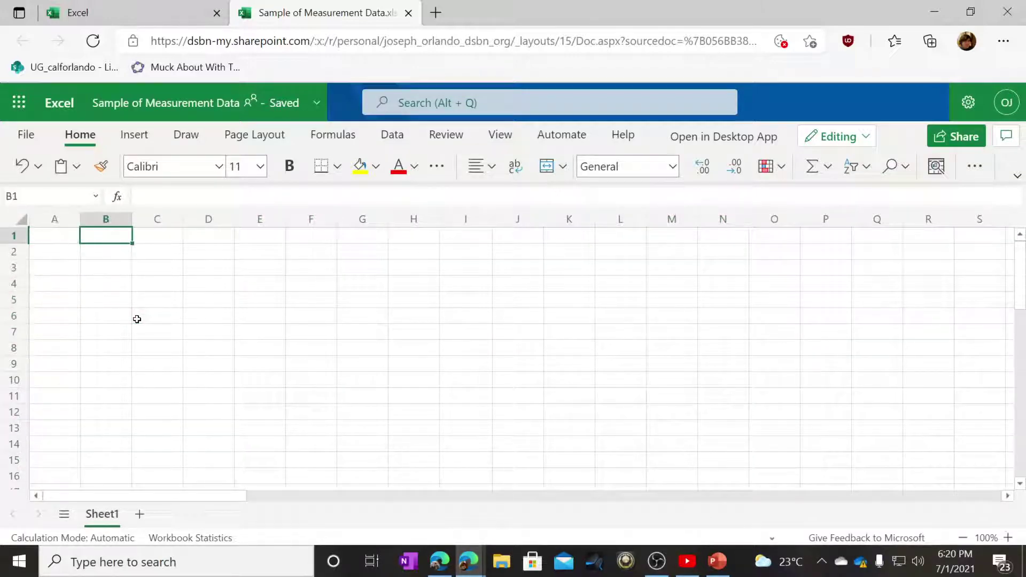
{"action": "key", "text": "Left"}
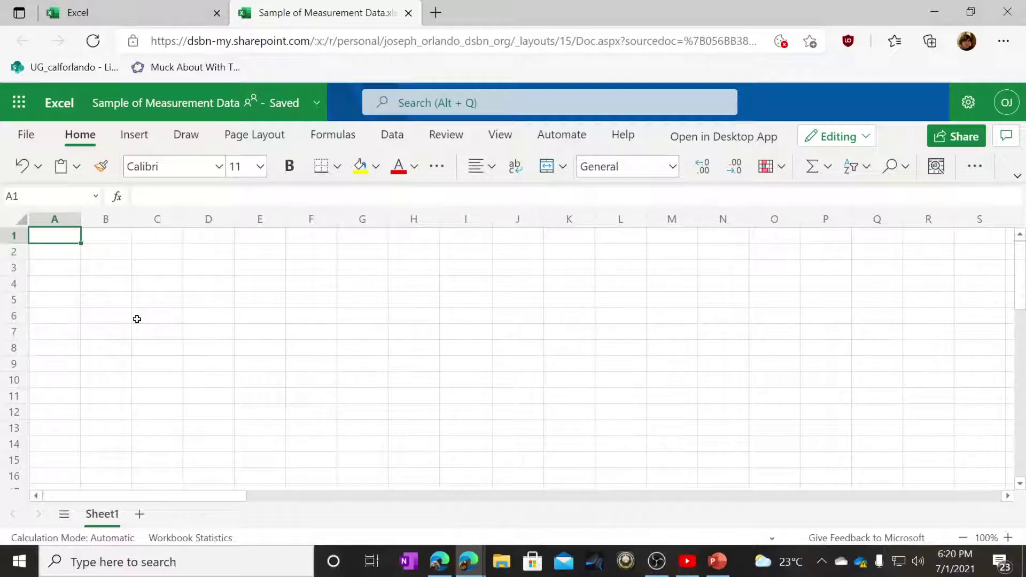
Enter "Make tables really easily!" in cell A1 and delete it again
{"action": "type", "text": "Make tables reall"}
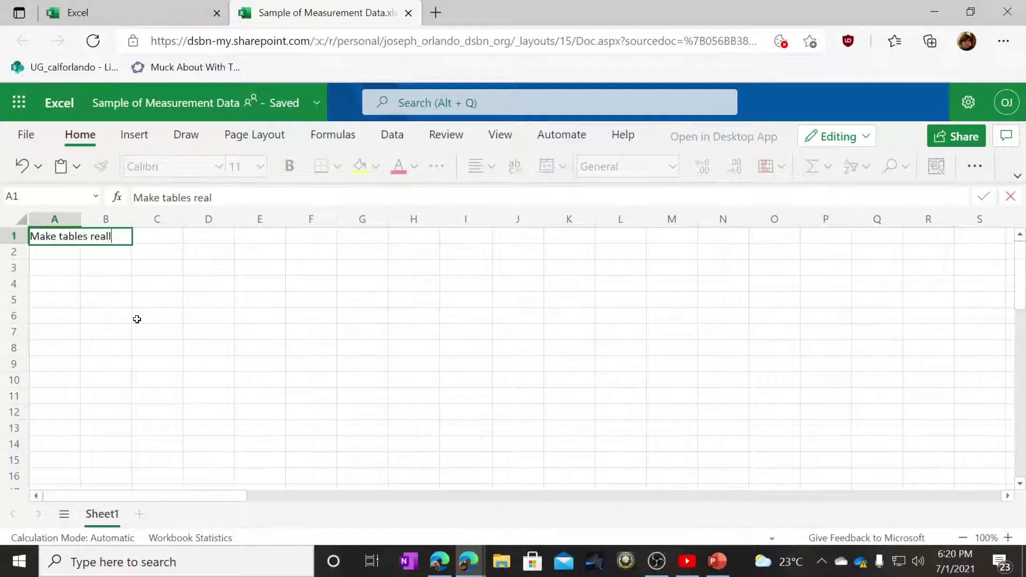
{"action": "type", "text": "y easily!"}
{"action": "key", "text": "Return"}
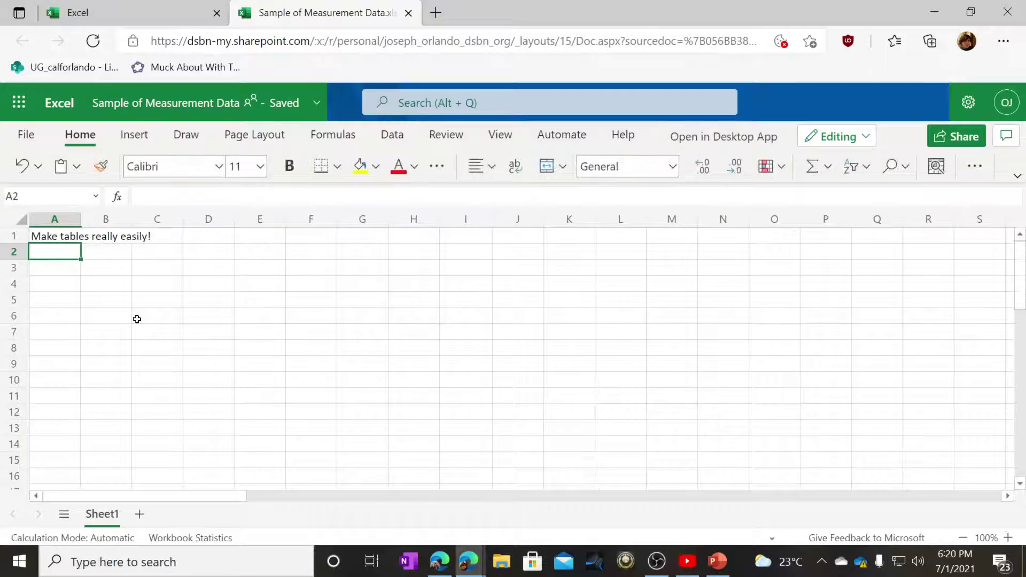
{"action": "key", "text": "Up"}
{"action": "key", "text": "Delete"}
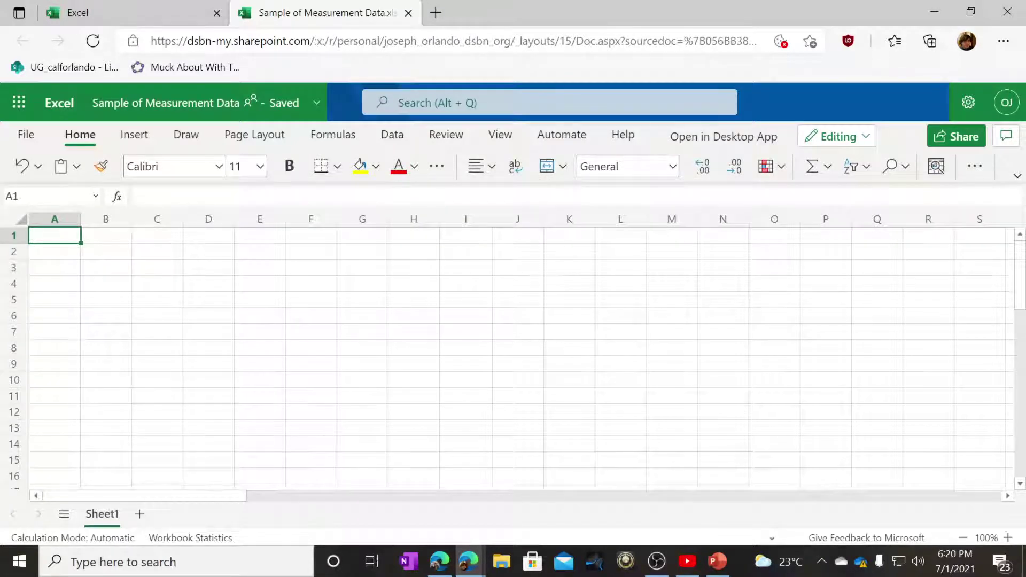
Enter the title "Measuring Different Objects" in cell A1
{"action": "type", "text": "Measurin"}
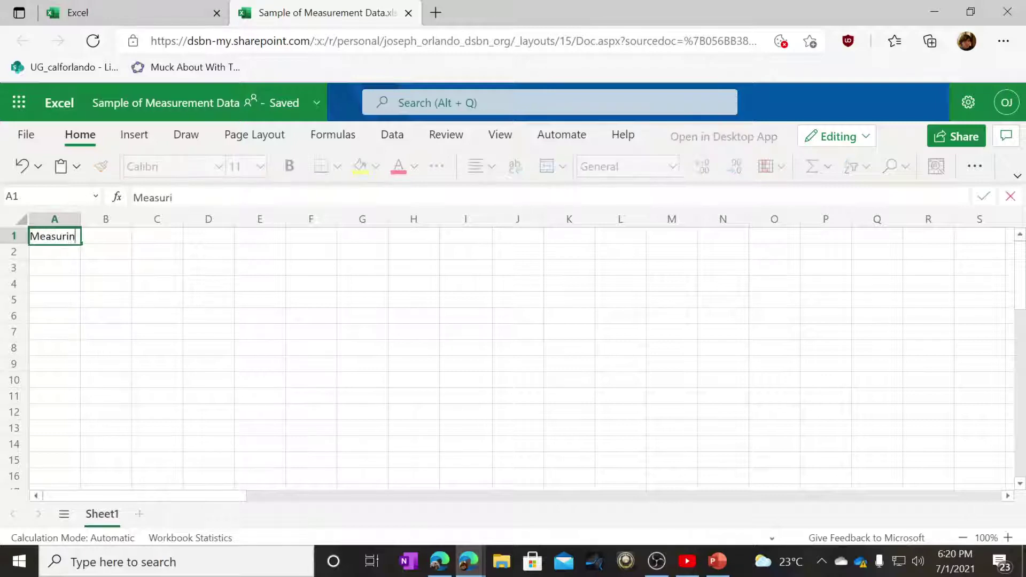
{"action": "type", "text": "g Different Obvj"}
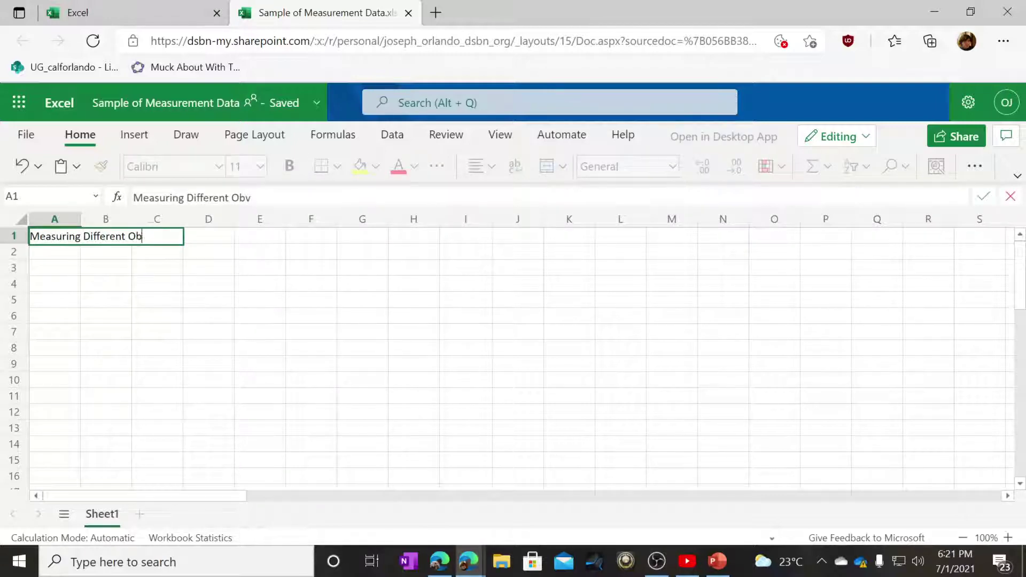
{"action": "key", "text": "Return"}
Make the title in cell A1 bold and set its font size to 14
{"action": "key", "text": "Up"}
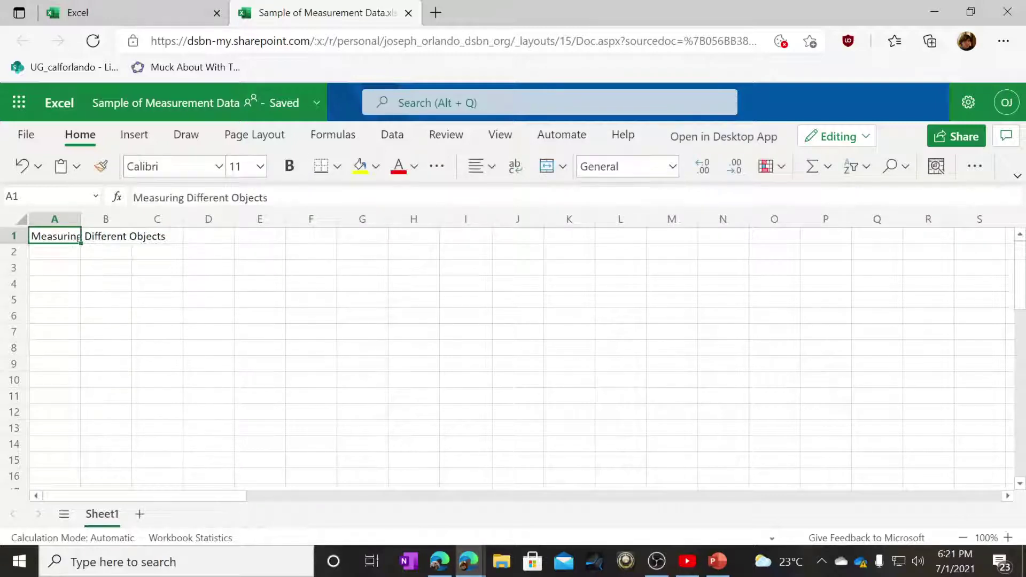
{"action": "left_click", "coordinate": [291, 166]}
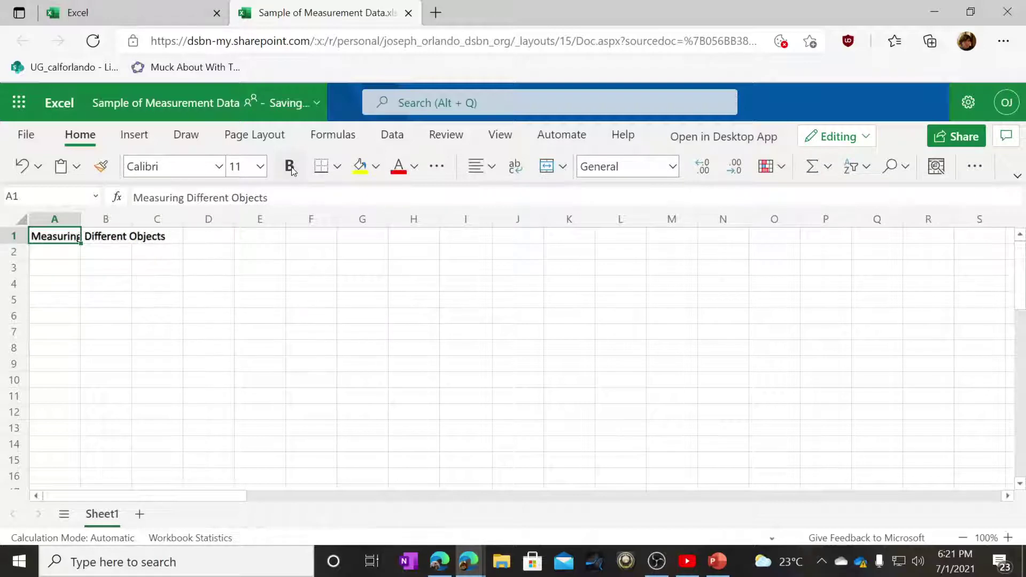
{"action": "left_click", "coordinate": [260, 166]}
{"action": "left_click", "coordinate": [249, 320]}
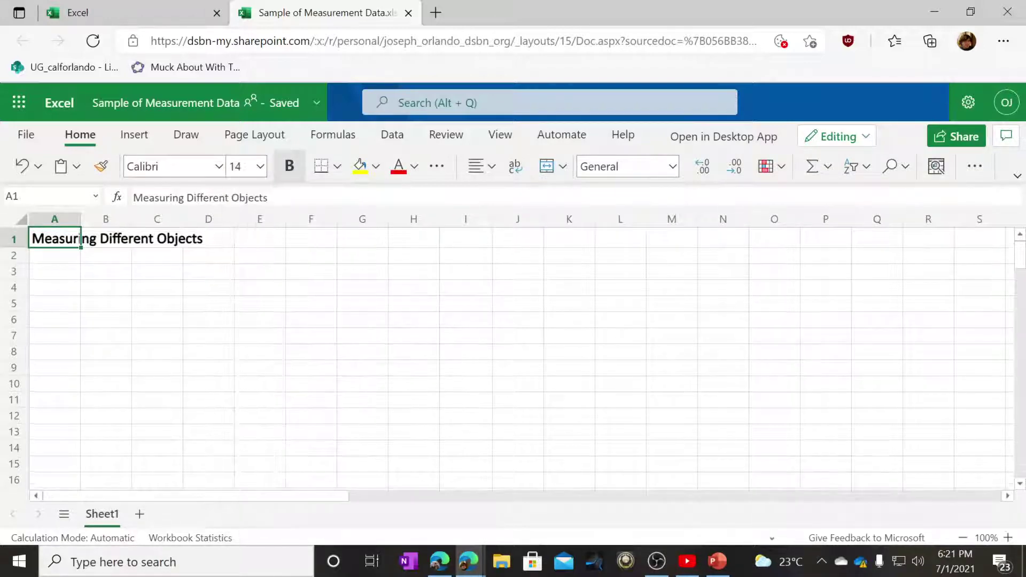
Enter the first column heading "Object" in cell A4
{"action": "left_click", "coordinate": [41, 284]}
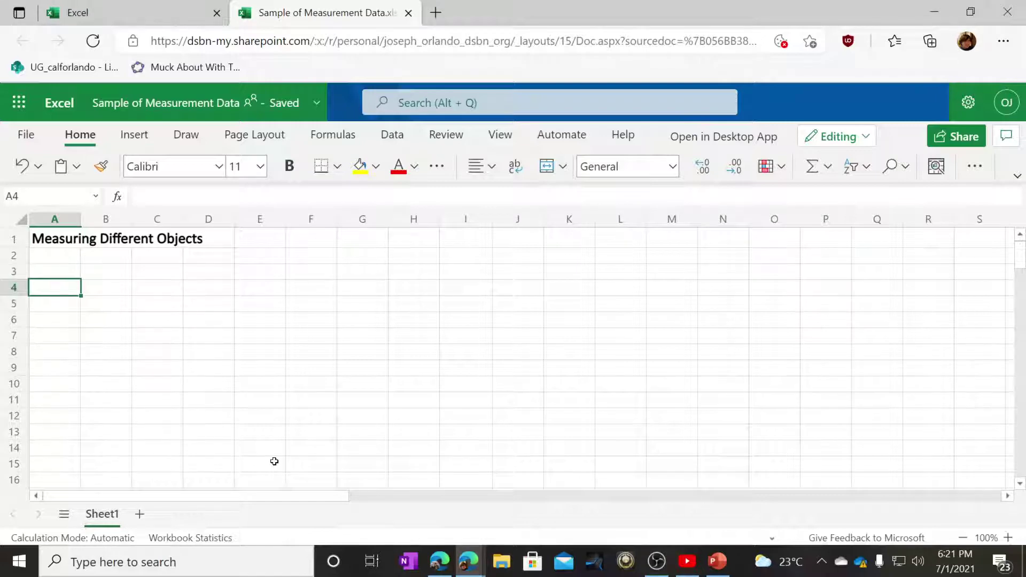
{"action": "type", "text": "Obje"}
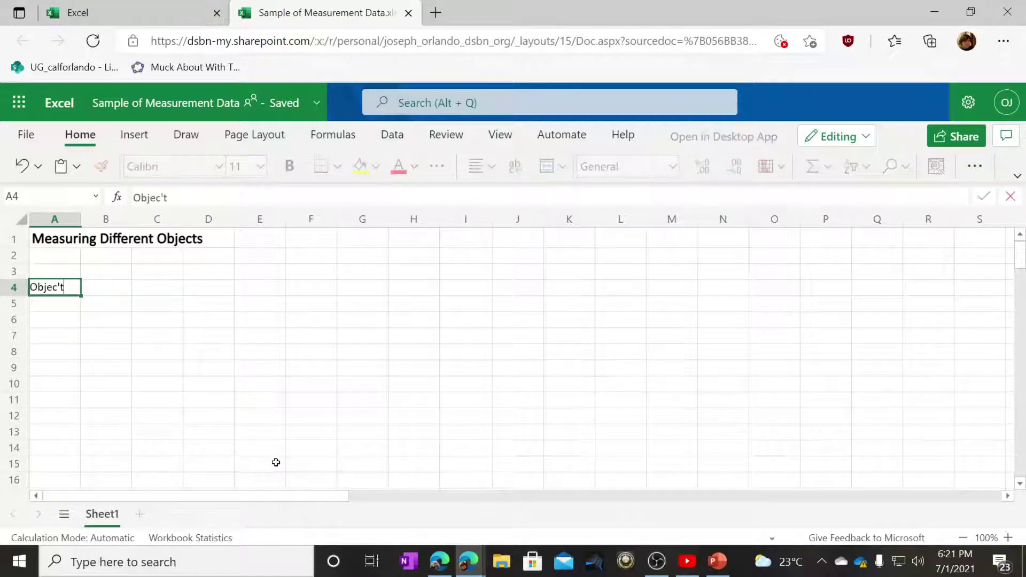
{"action": "type", "text": "ct"}
{"action": "key", "text": "Tab"}
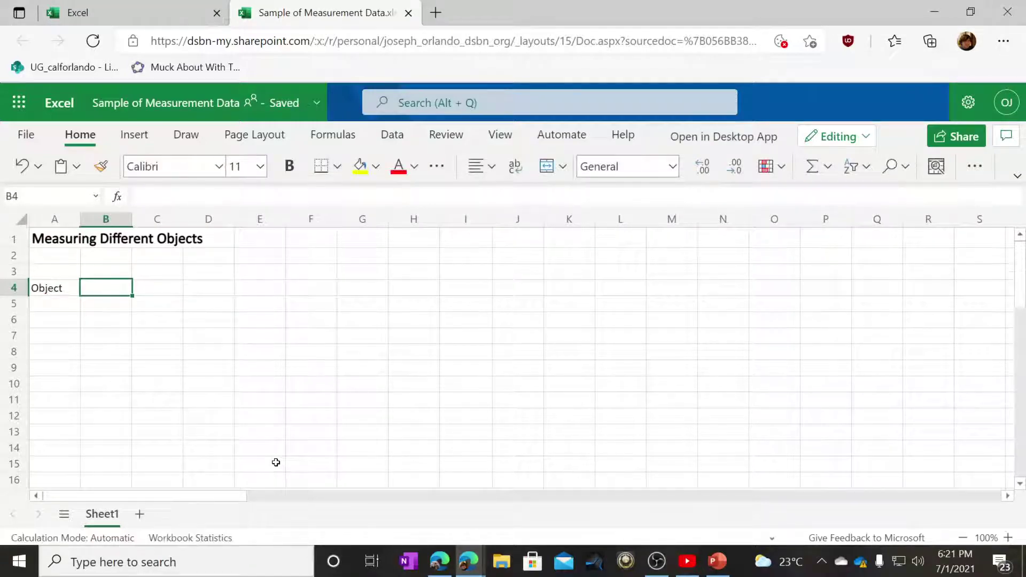
{"action": "key", "text": "Left"}
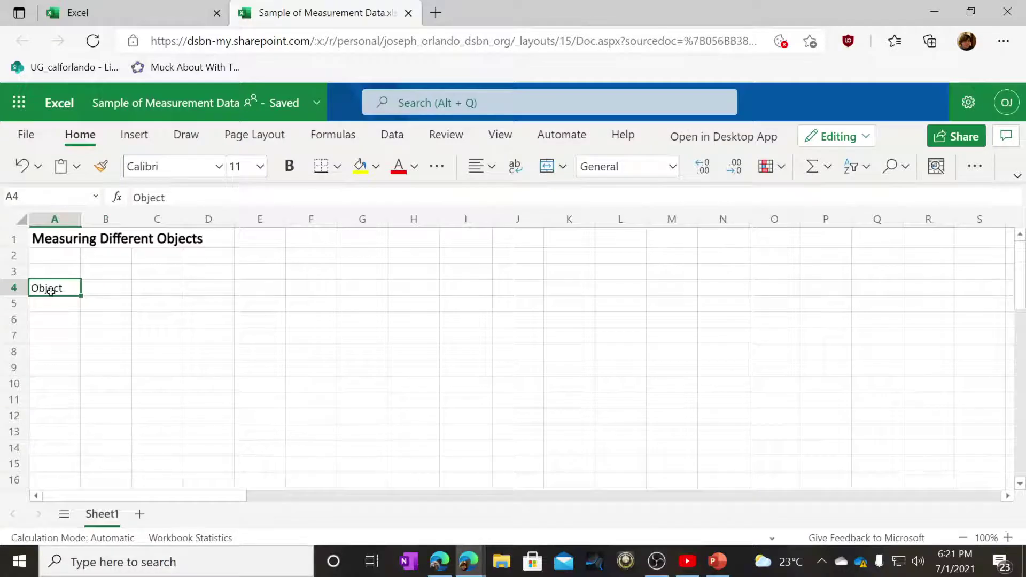
Enter the headings "Length (inches)" in cell B4 and "Length (cm)" in cell C4
{"action": "key", "text": "Right"}
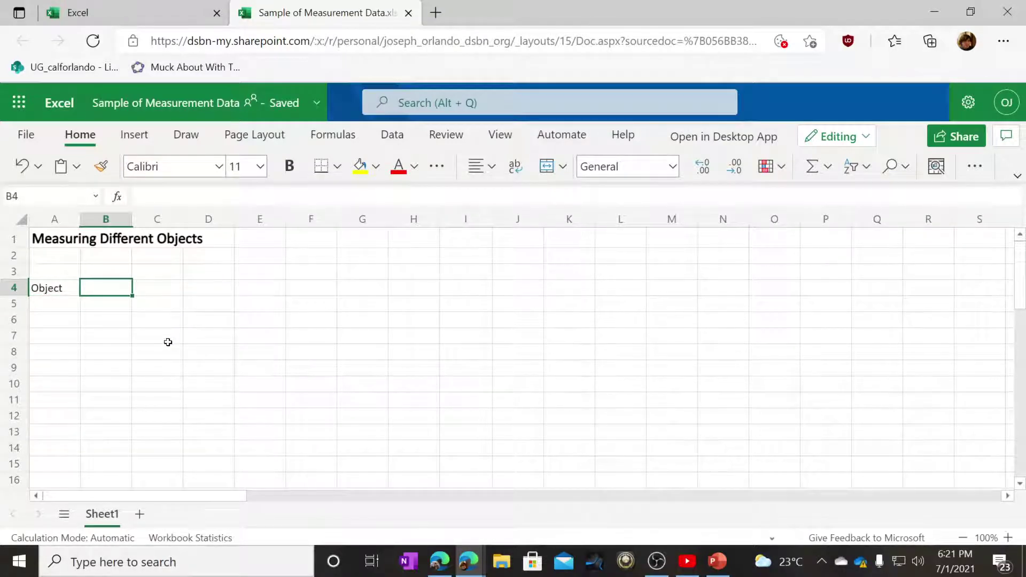
{"action": "type", "text": "L"}
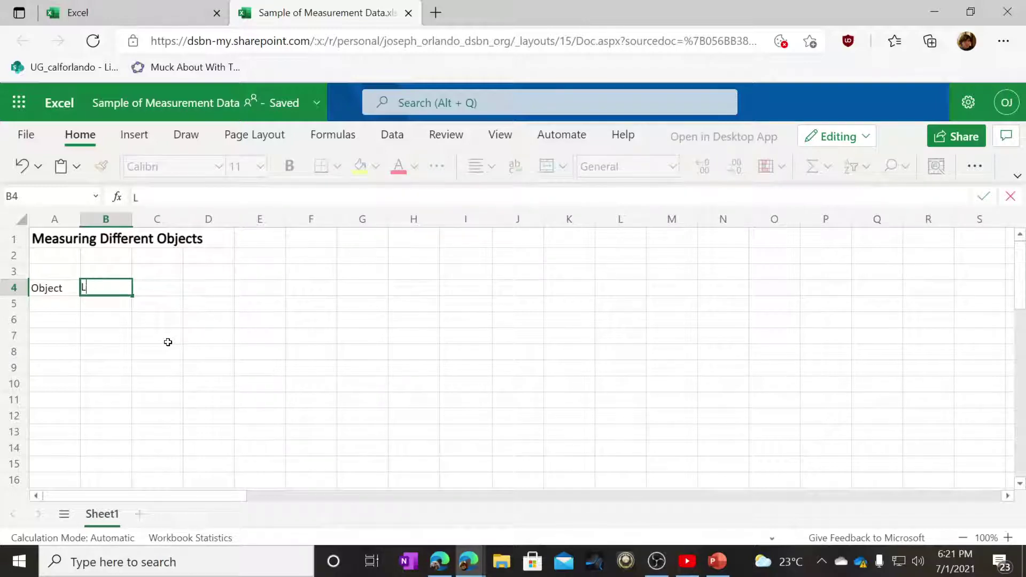
{"action": "type", "text": "enght"}
{"action": "type", "text": " (inches)"}
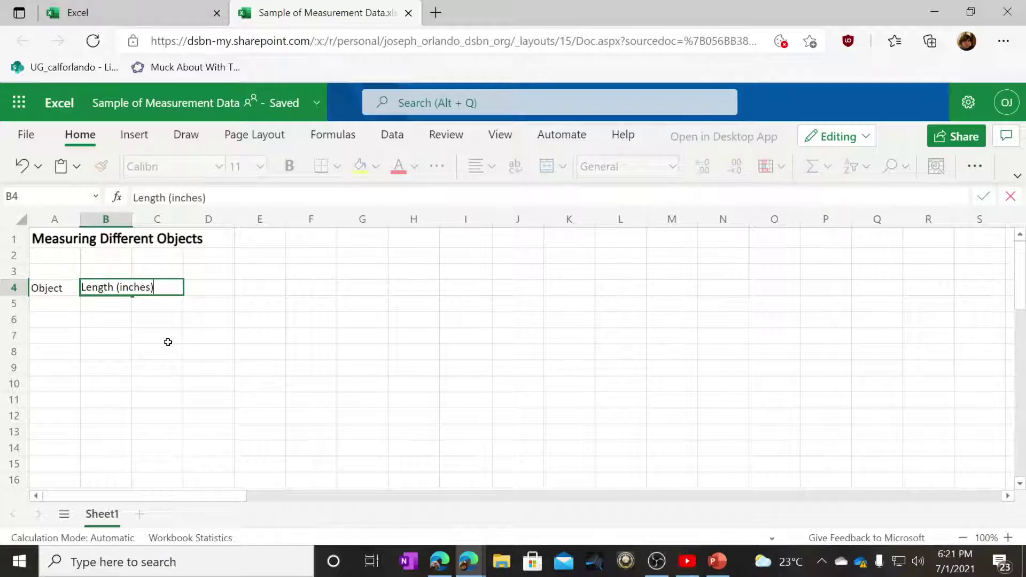
{"action": "key", "text": "Tab"}
{"action": "type", "text": "L"}
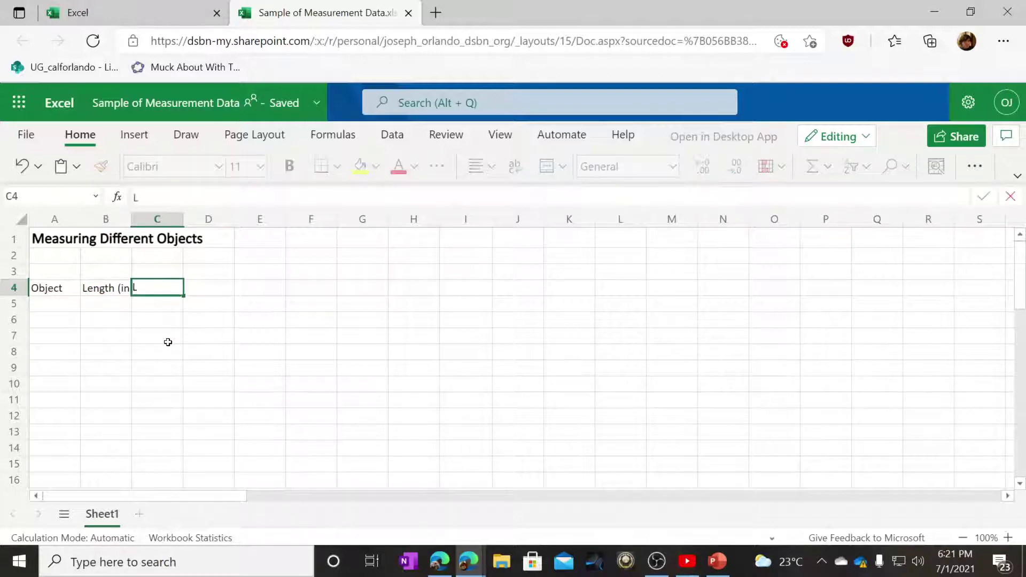
{"action": "type", "text": "ength (cm)"}
{"action": "key", "text": "Return"}
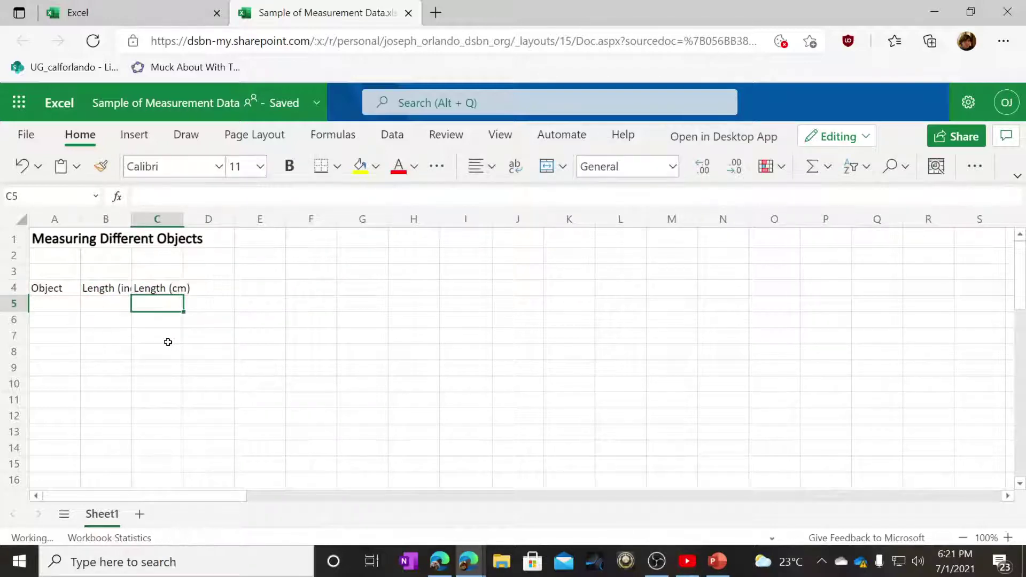
Widen columns B and C so the headings "Length (inches)" and "Length (cm)" fit inside their cells
{"action": "left_click", "coordinate": [87, 288]}
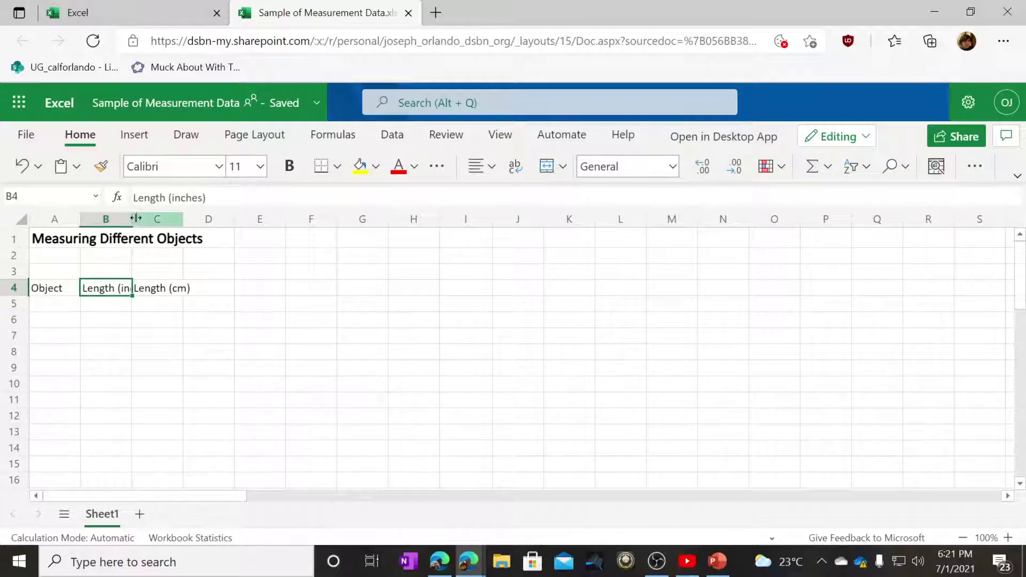
{"action": "left_click_drag", "start_coordinate": [132, 220], "coordinate": [175, 218]}
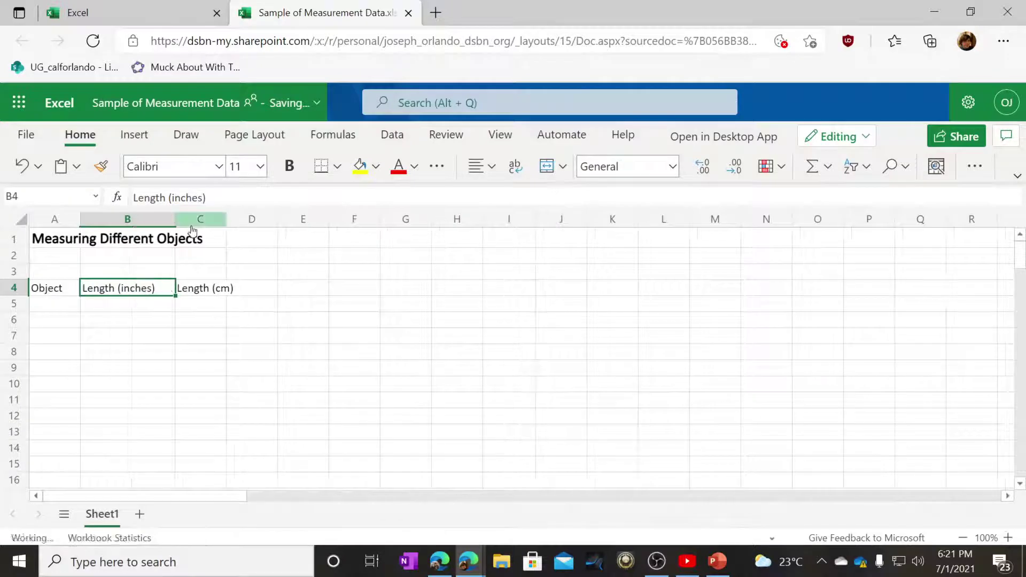
{"action": "left_click", "coordinate": [202, 291]}
{"action": "left_click_drag", "start_coordinate": [227, 219], "coordinate": [251, 219]}
{"action": "left_click", "coordinate": [321, 369]}
{"action": "left_click_drag", "start_coordinate": [14, 295], "coordinate": [22, 327]}
{"action": "left_click", "coordinate": [153, 363]}
{"action": "key", "text": "ctrl+z"}
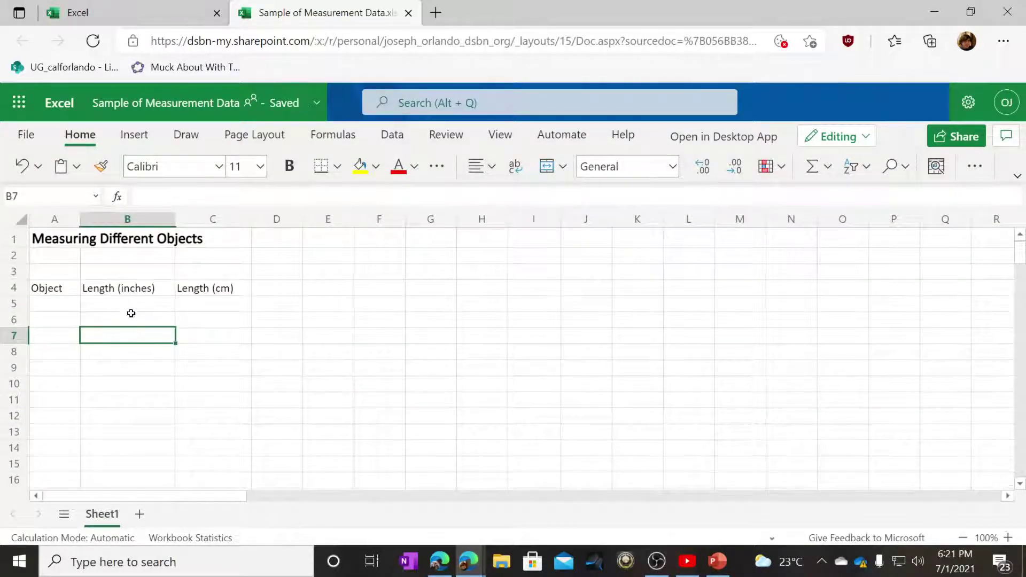
Make the column headings in cells A4 to C4 bold and slightly increase their font size
{"action": "left_click", "coordinate": [75, 305]}
{"action": "left_click_drag", "start_coordinate": [53, 289], "coordinate": [213, 288]}
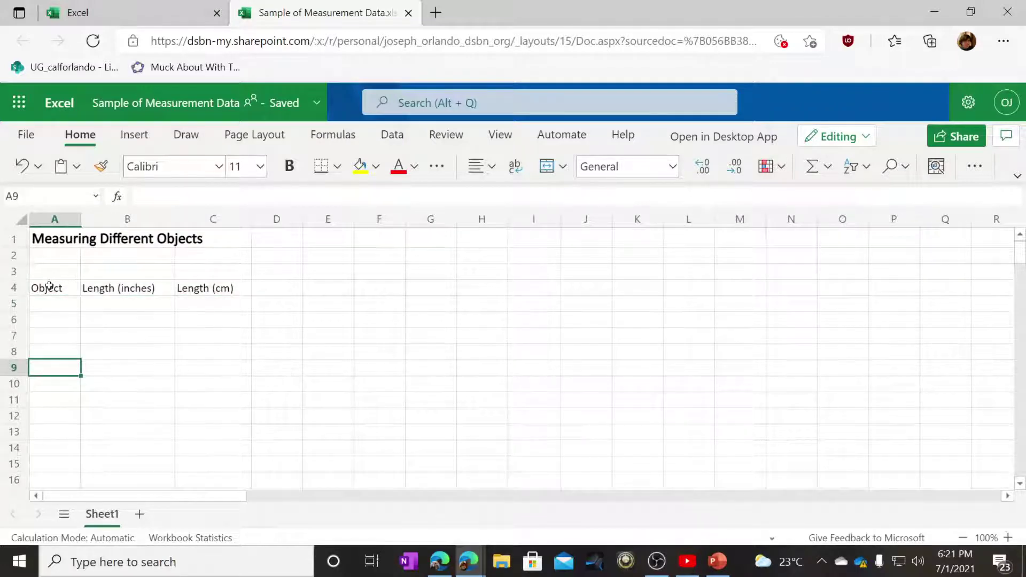
{"action": "left_click_drag", "start_coordinate": [48, 284], "coordinate": [236, 286]}
{"action": "left_click", "coordinate": [289, 166]}
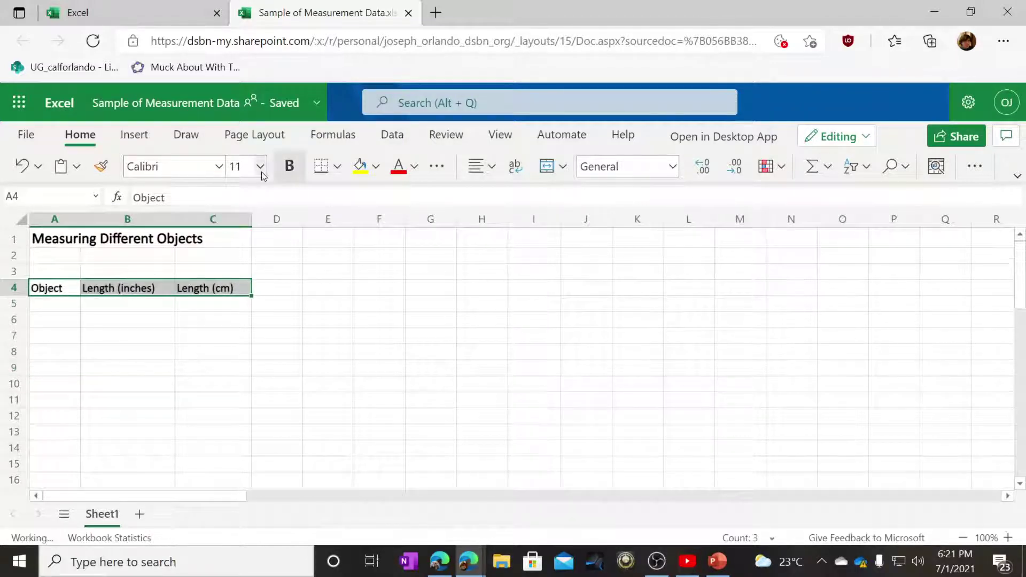
{"action": "left_click", "coordinate": [260, 166]}
{"action": "left_click", "coordinate": [248, 316]}
{"action": "left_click", "coordinate": [277, 320]}
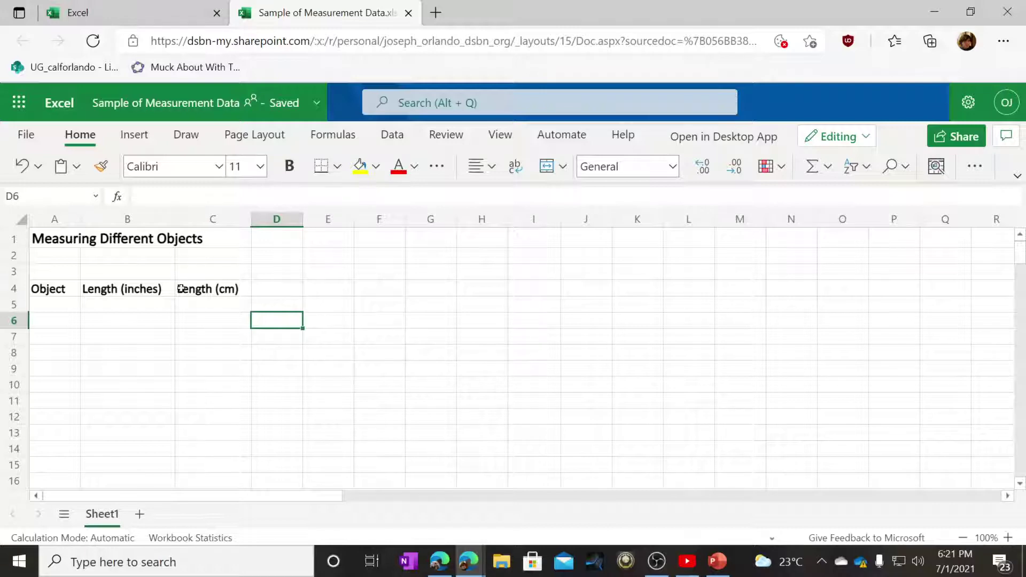
Fill row 5 with the object "textbook", a length of 12.5 inches and a length of 31 cm
{"action": "left_click", "coordinate": [181, 316]}
{"action": "left_click", "coordinate": [48, 303]}
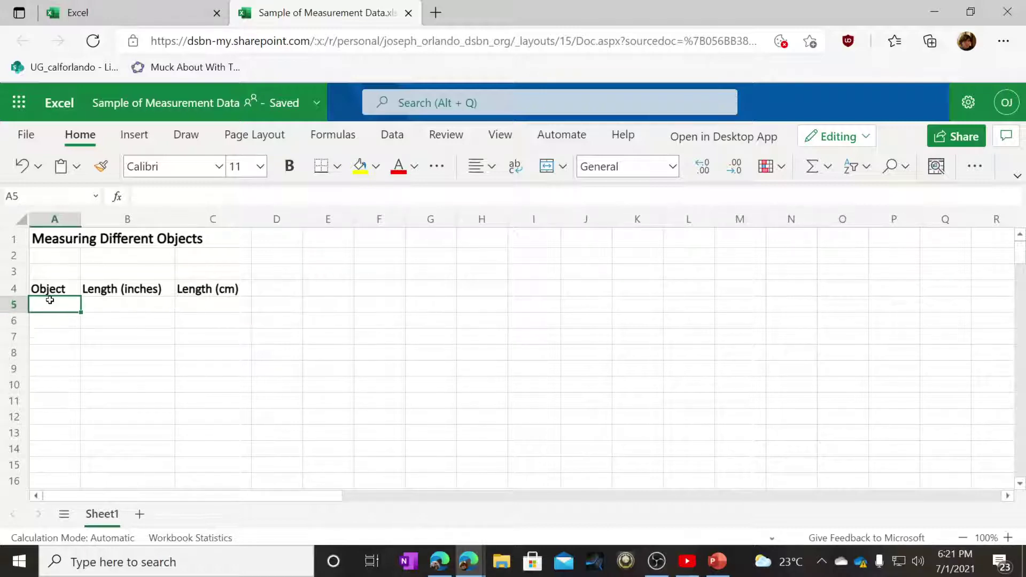
{"action": "mouse_move", "coordinate": [46, 300]}
{"action": "left_mouse_down"}
{"action": "mouse_move", "coordinate": [243, 303]}
{"action": "mouse_move", "coordinate": [44, 309]}
{"action": "left_mouse_up"}
{"action": "type", "text": "textbook"}
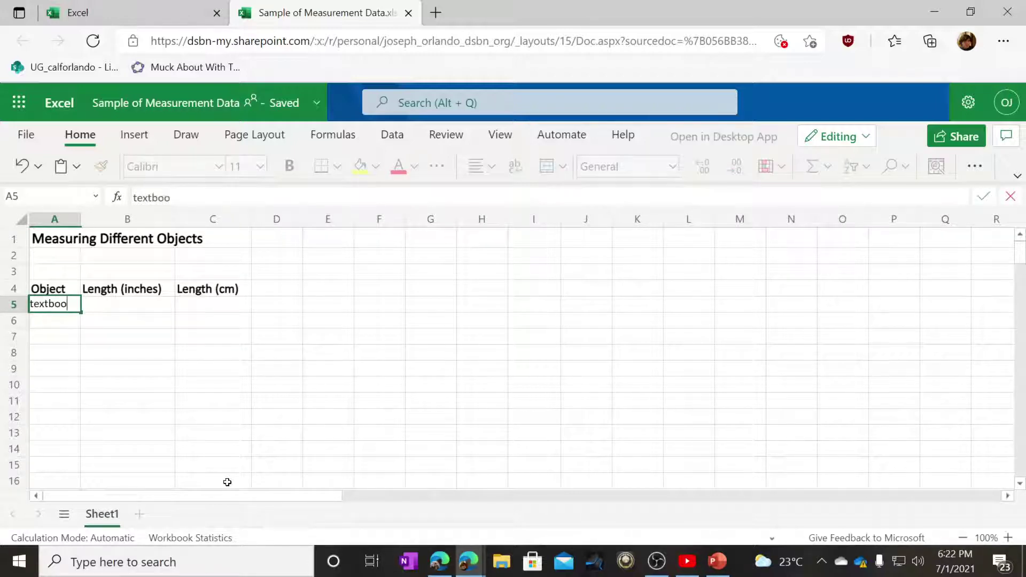
{"action": "key", "text": "Tab"}
{"action": "type", "text": "12"}
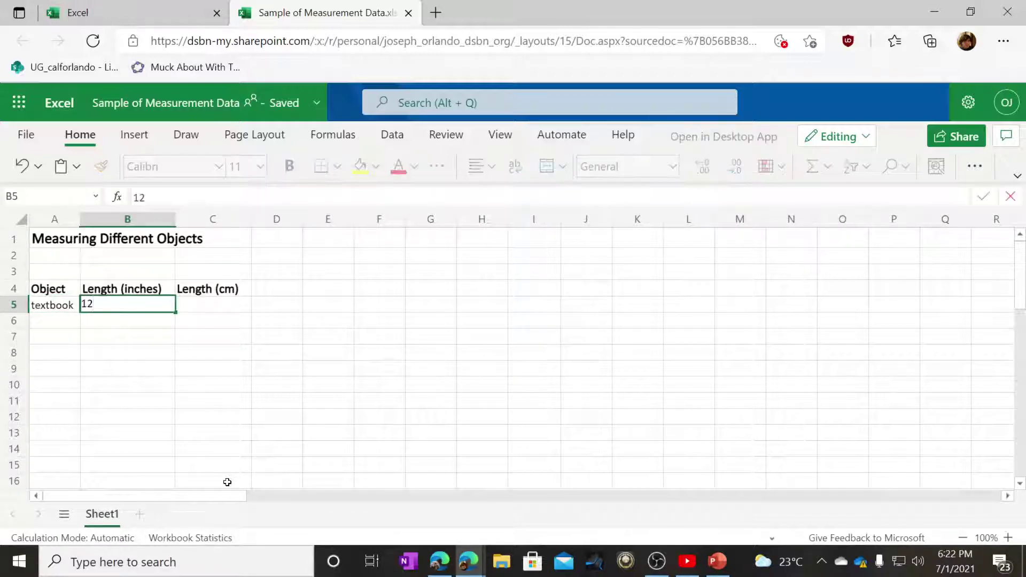
{"action": "type", "text": ".5"}
{"action": "key", "text": "Tab"}
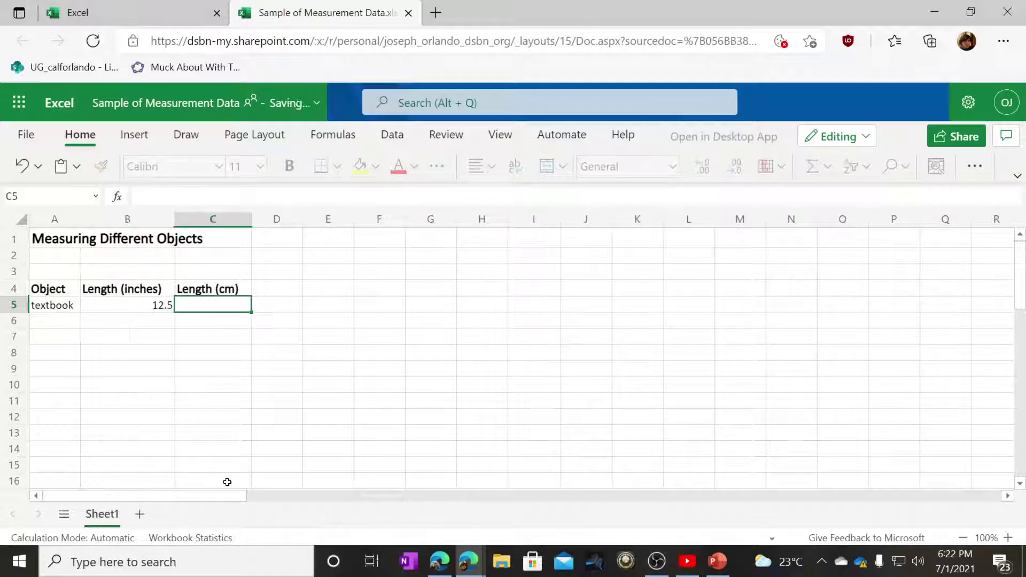
{"action": "type", "text": "31"}
{"action": "key", "text": "Return"}
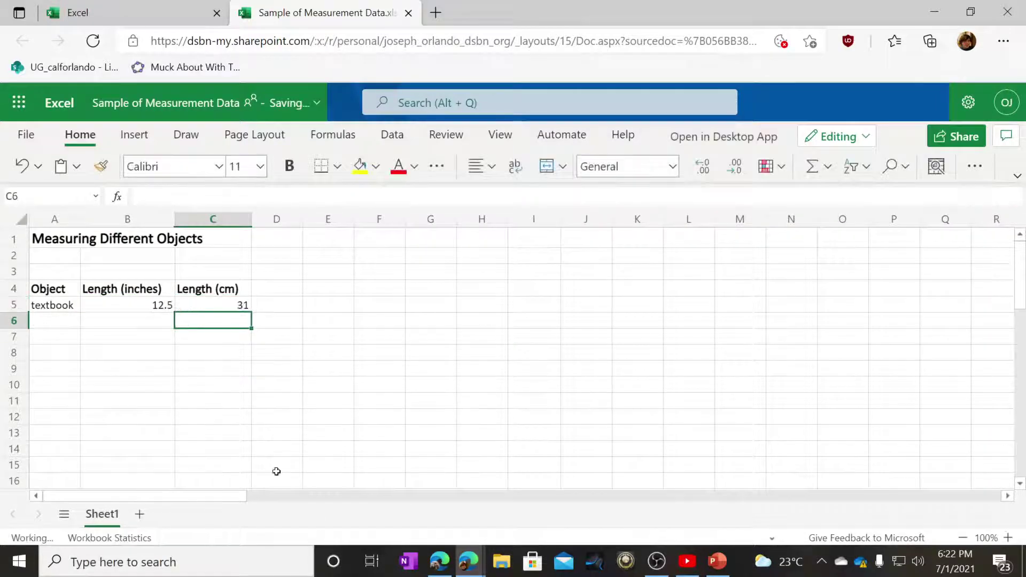
{"action": "left_click", "coordinate": [137, 305]}
{"action": "left_click", "coordinate": [205, 305]}
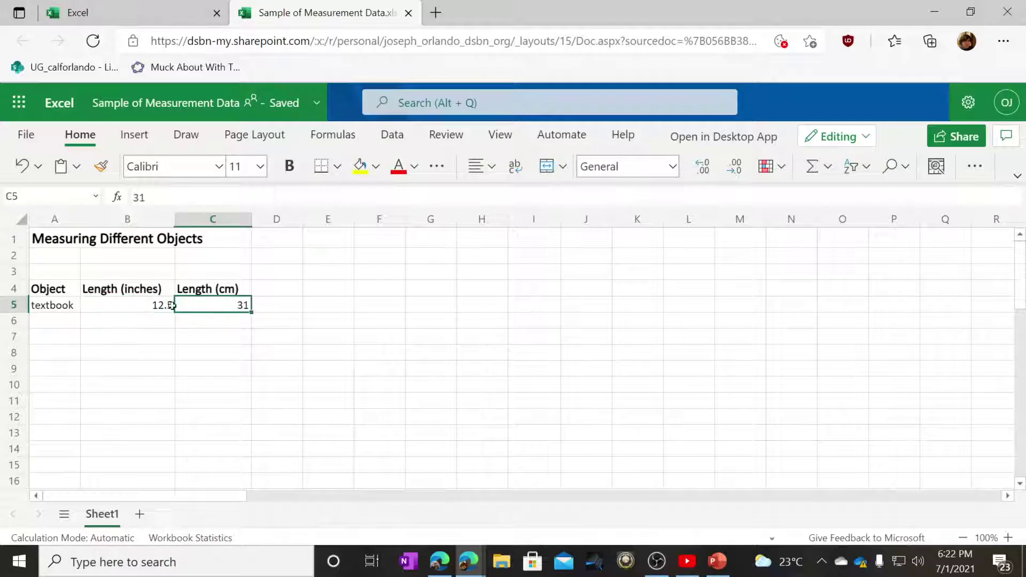
Fill row 6 with the teacher's name as the object, 178 as the length in cm and 70 as the length in inches
{"action": "left_click", "coordinate": [42, 322]}
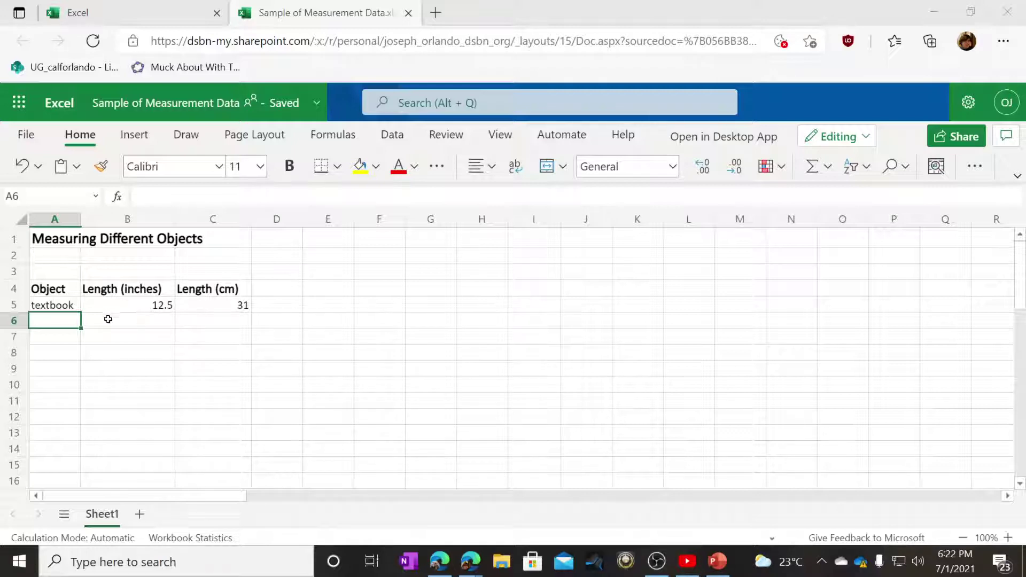
{"action": "type", "text": "Mr. Or"}
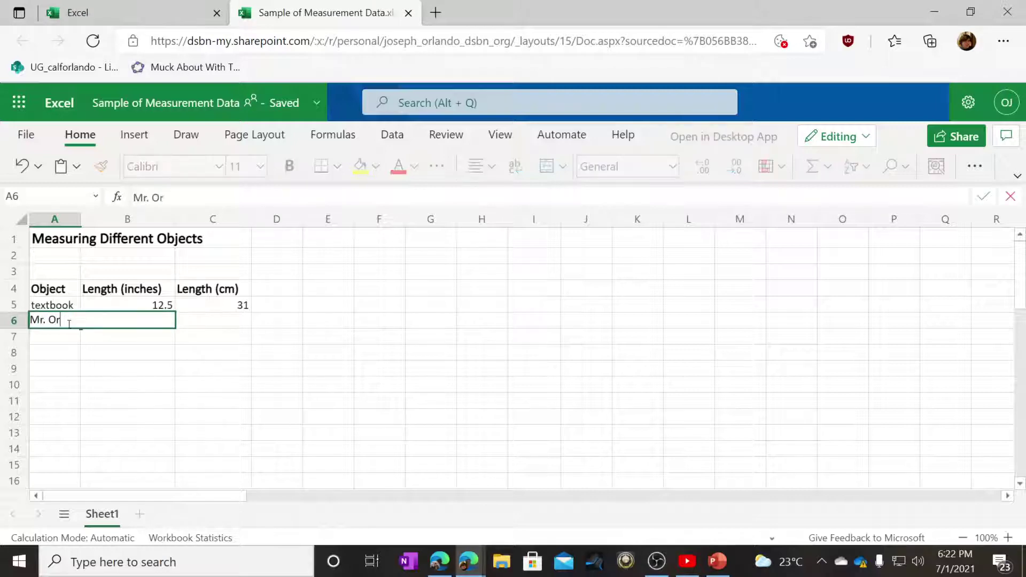
{"action": "type", "text": "laddo"}
{"action": "key", "text": "Tab"}
{"action": "key", "text": "Tab"}
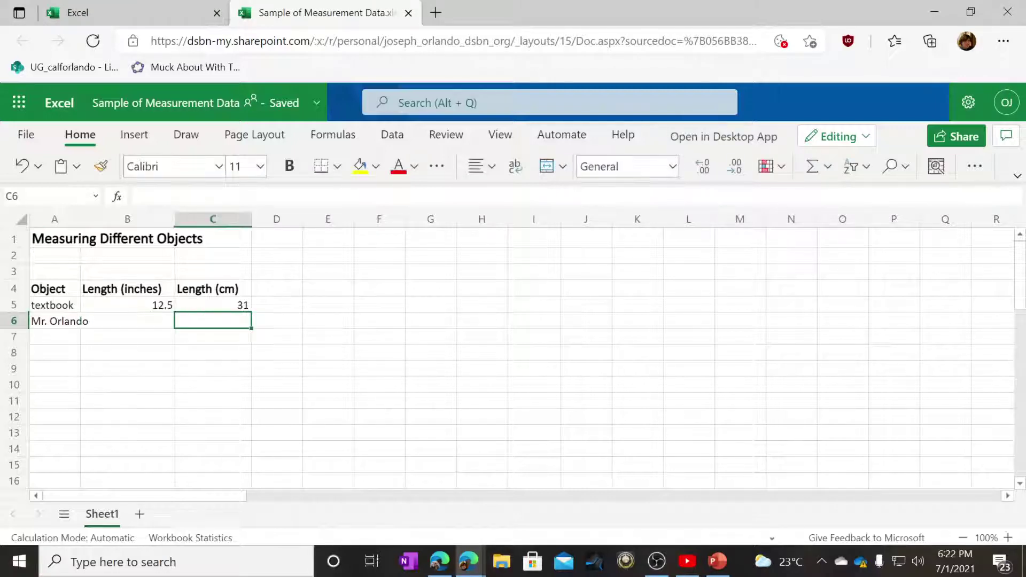
{"action": "type", "text": "177"}
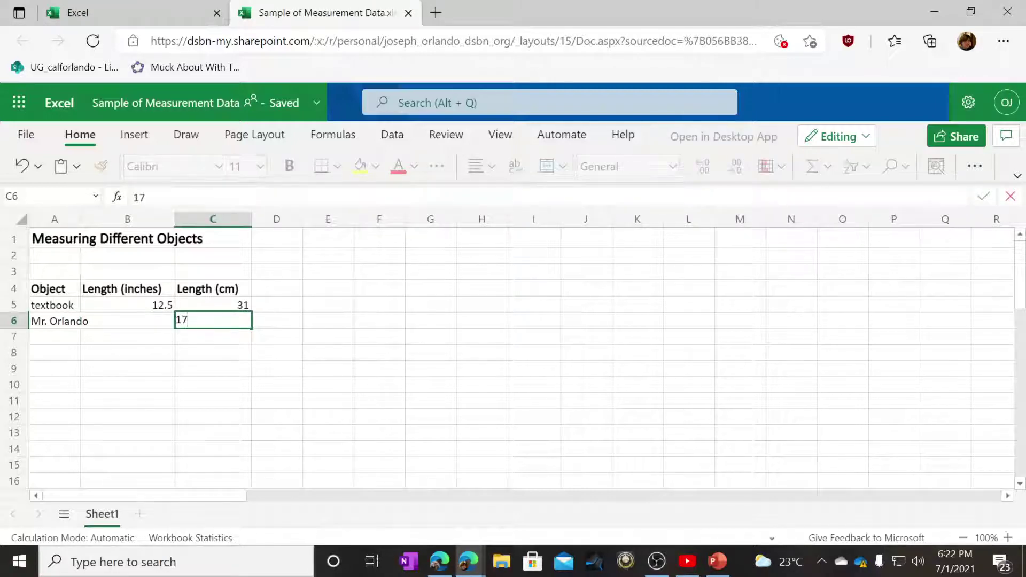
{"action": "key", "text": "Left"}
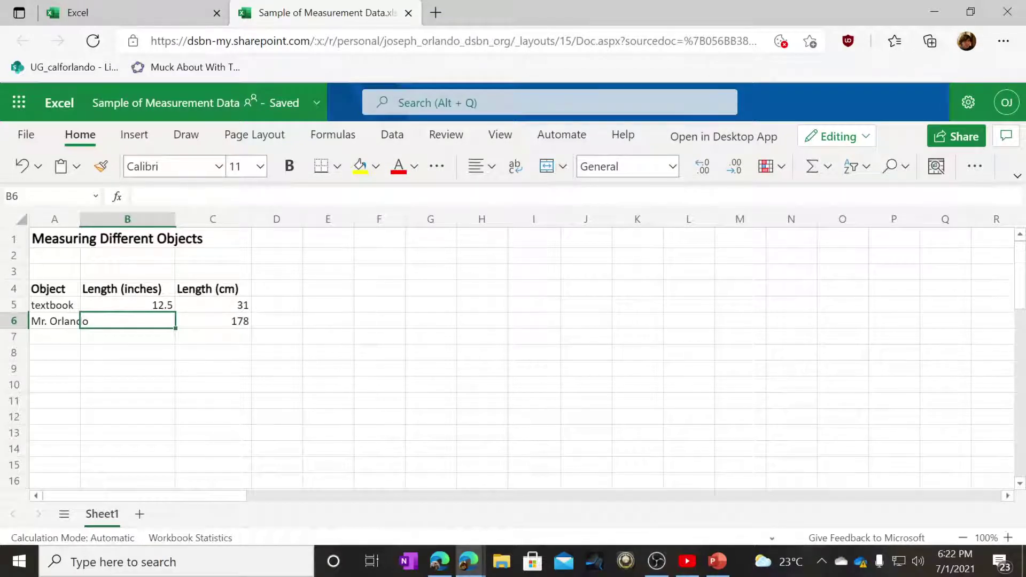
{"action": "type", "text": "70"}
{"action": "key", "text": "Return"}
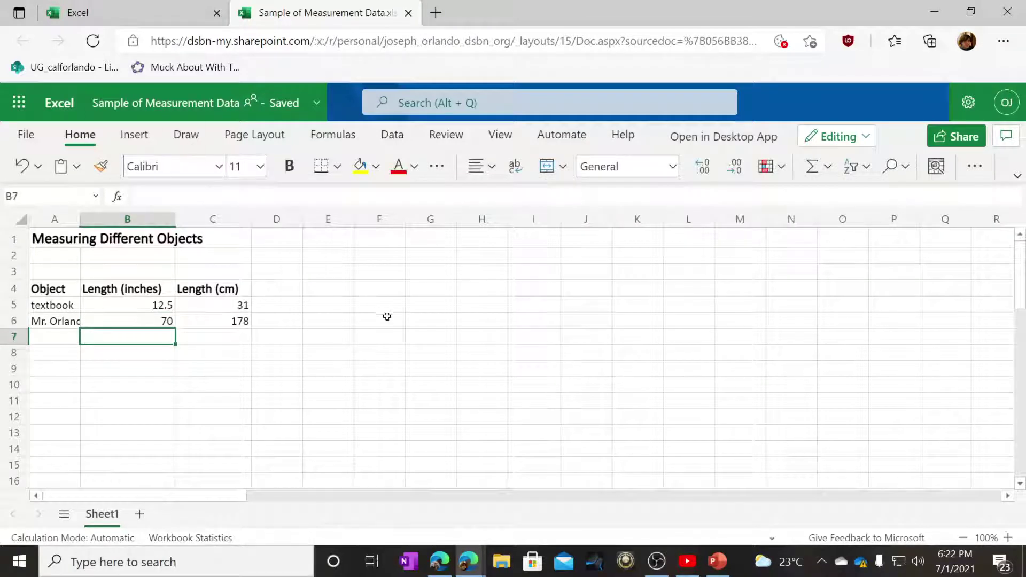
{"action": "left_click", "coordinate": [202, 354]}
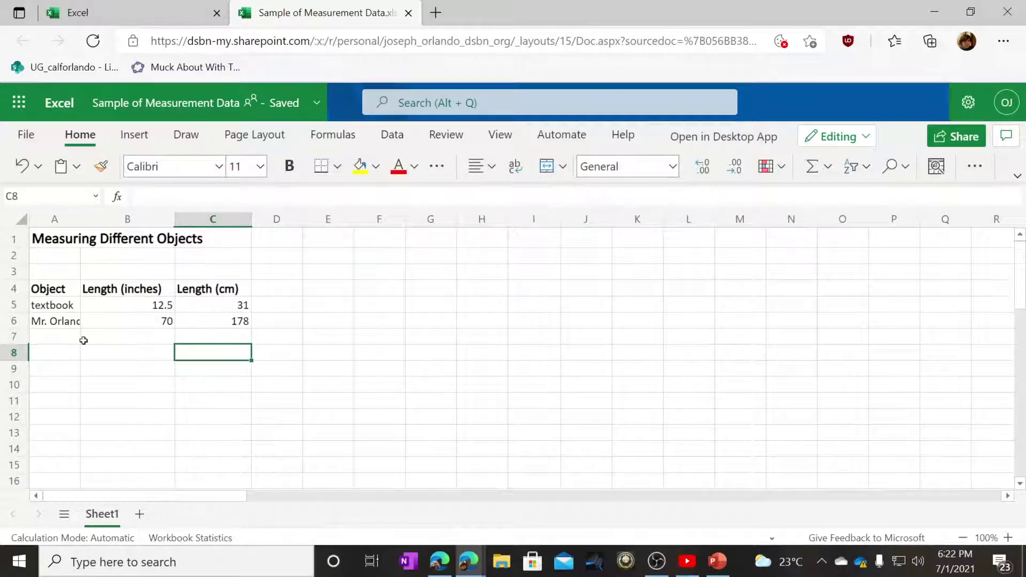
{"action": "left_click", "coordinate": [59, 336]}
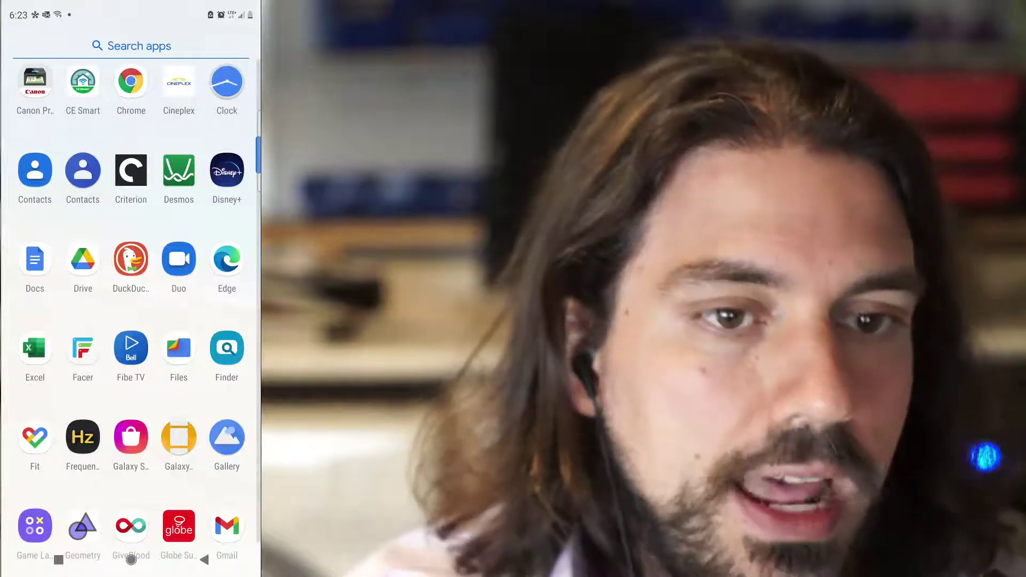
Switch to the Excel app on the phone, open the Sample of Measurement Data workbook and dismiss the autosave tip
{"action": "left_click", "coordinate": [35, 349]}
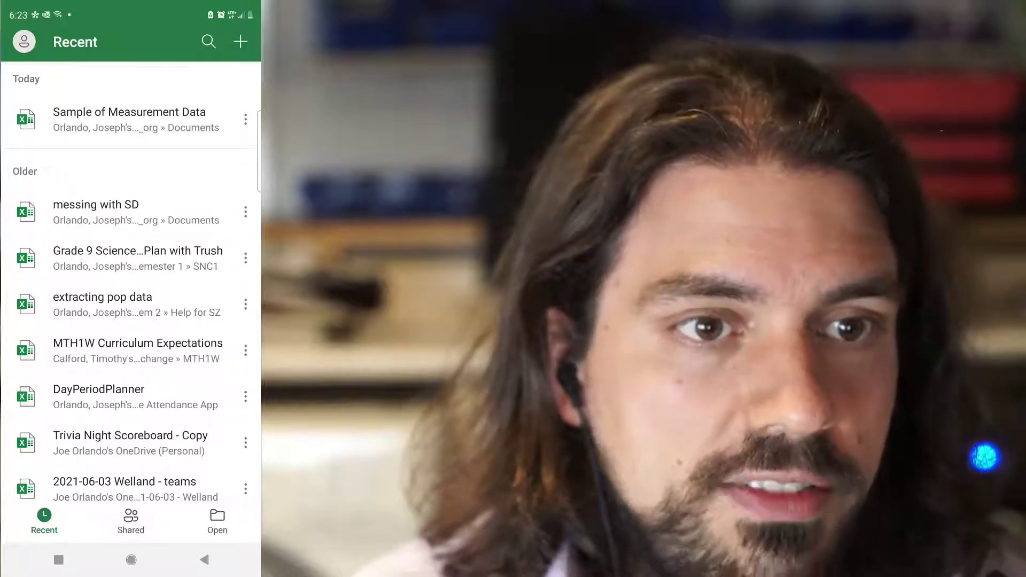
{"action": "left_click", "coordinate": [130, 119]}
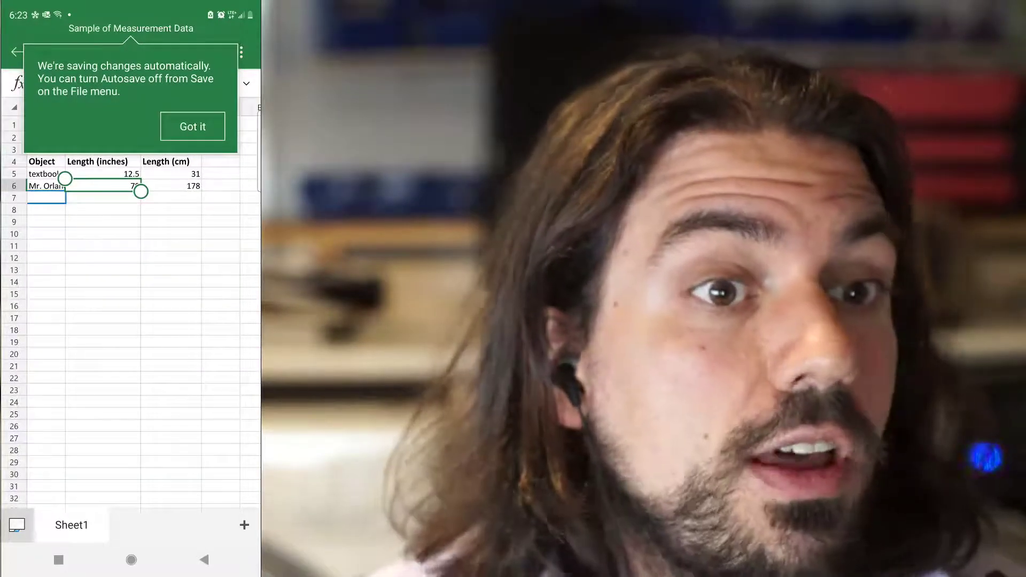
{"action": "left_click", "coordinate": [193, 127]}
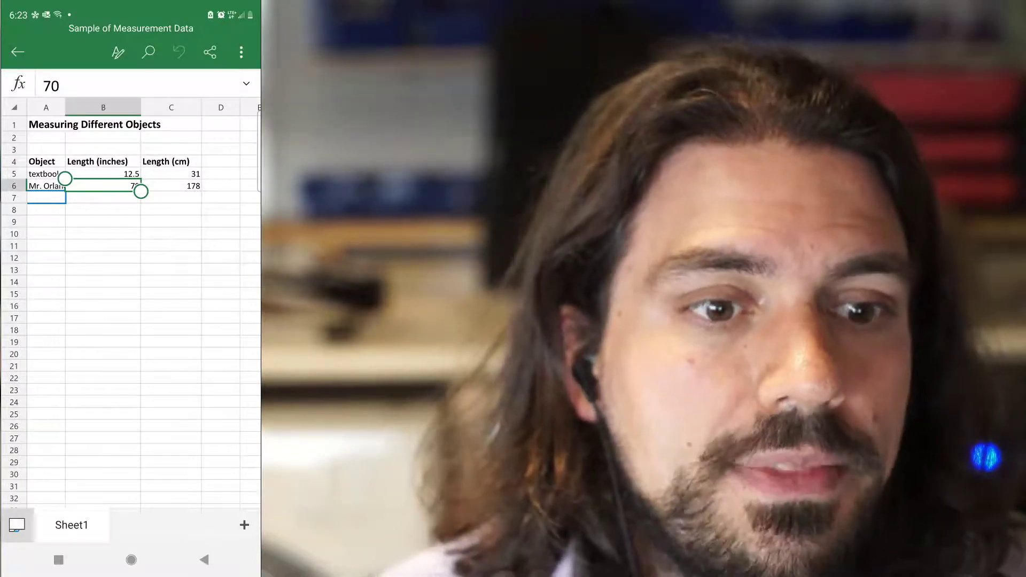
Dismiss the Cards View tip and enter the object name "phone" in cell A7
{"action": "left_click", "coordinate": [46, 198]}
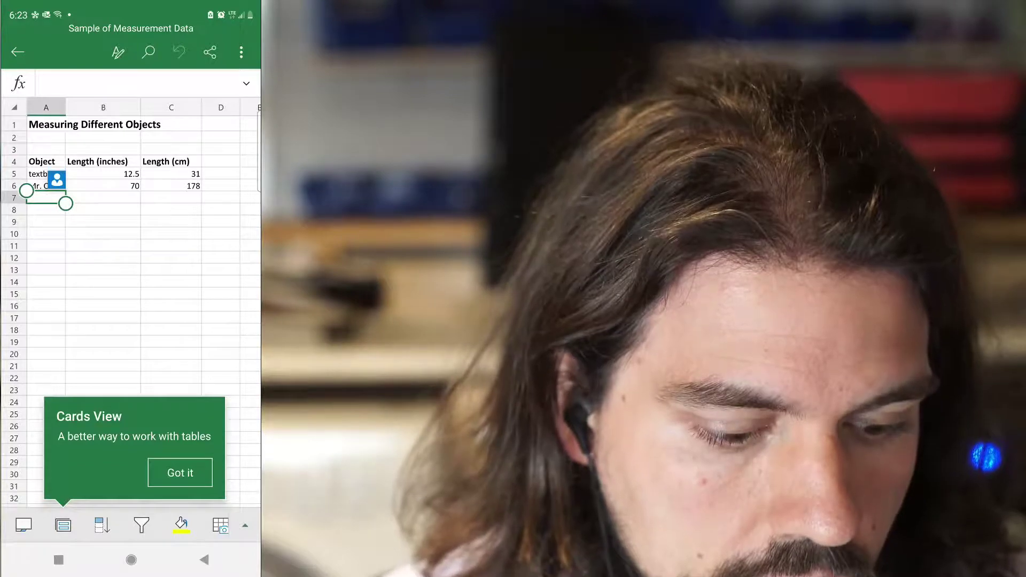
{"action": "left_click", "coordinate": [180, 473]}
{"action": "left_click", "coordinate": [47, 198]}
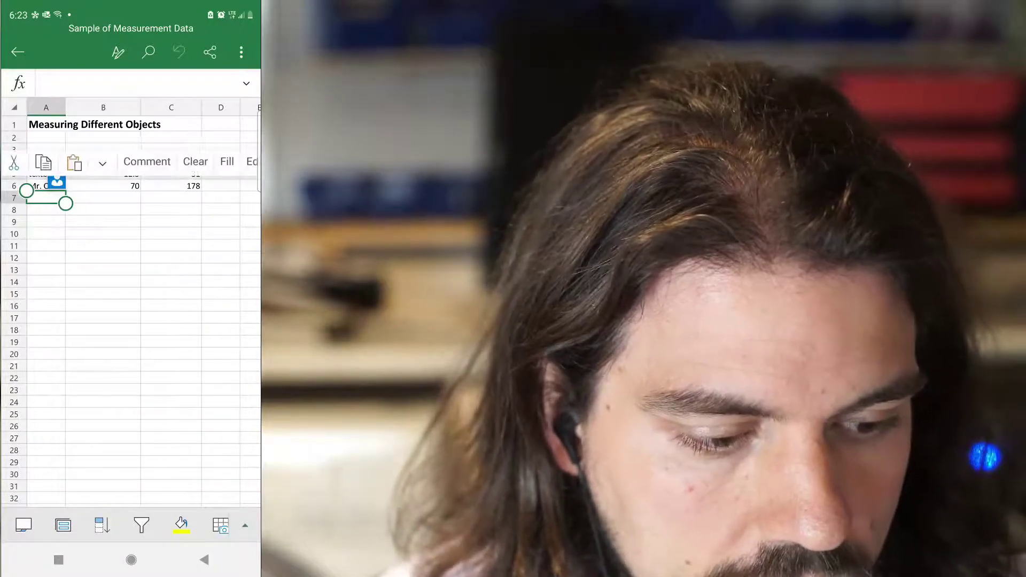
{"action": "left_click", "coordinate": [47, 234]}
{"action": "left_click", "coordinate": [47, 198]}
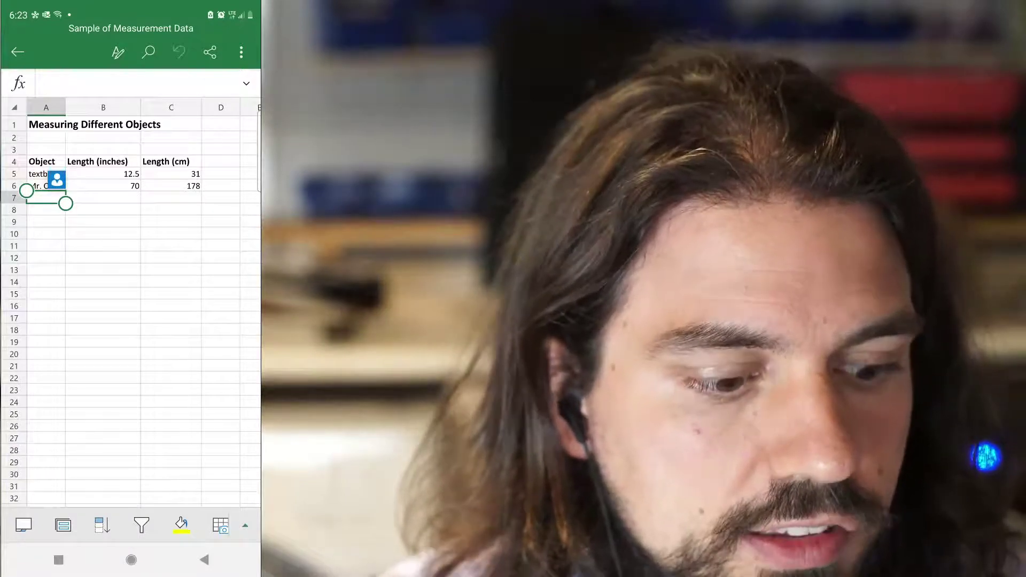
{"action": "left_click", "coordinate": [131, 83]}
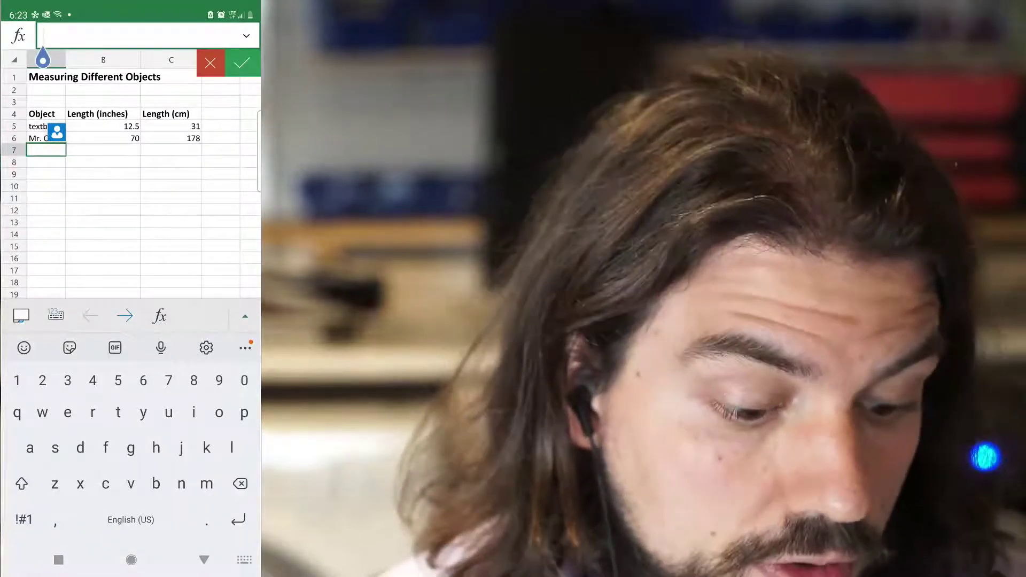
{"action": "type", "text": "phone"}
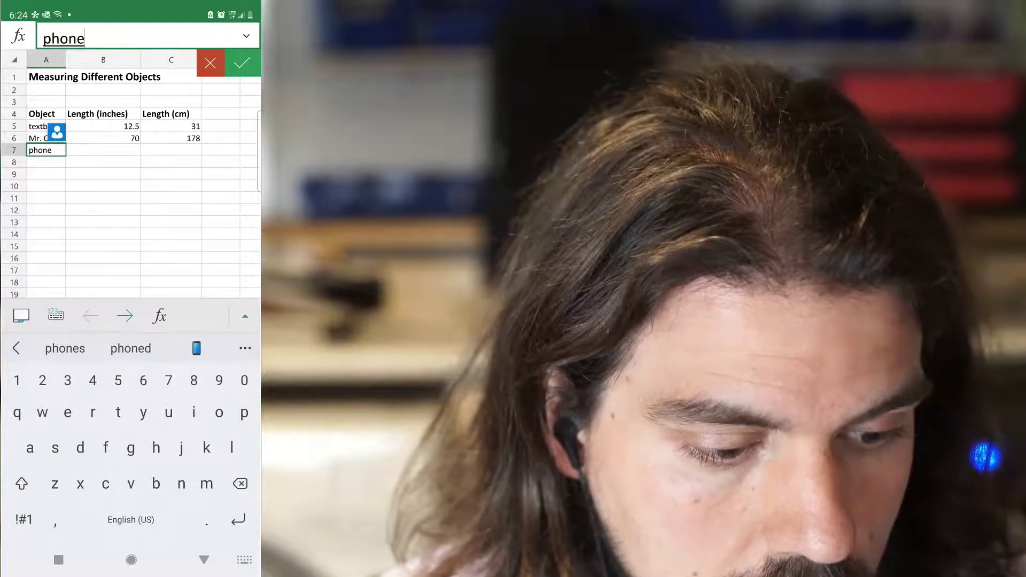
Enter the phone's length as 6.5 inches in cell B7 and 17 cm in cell C7
{"action": "left_click", "coordinate": [102, 150]}
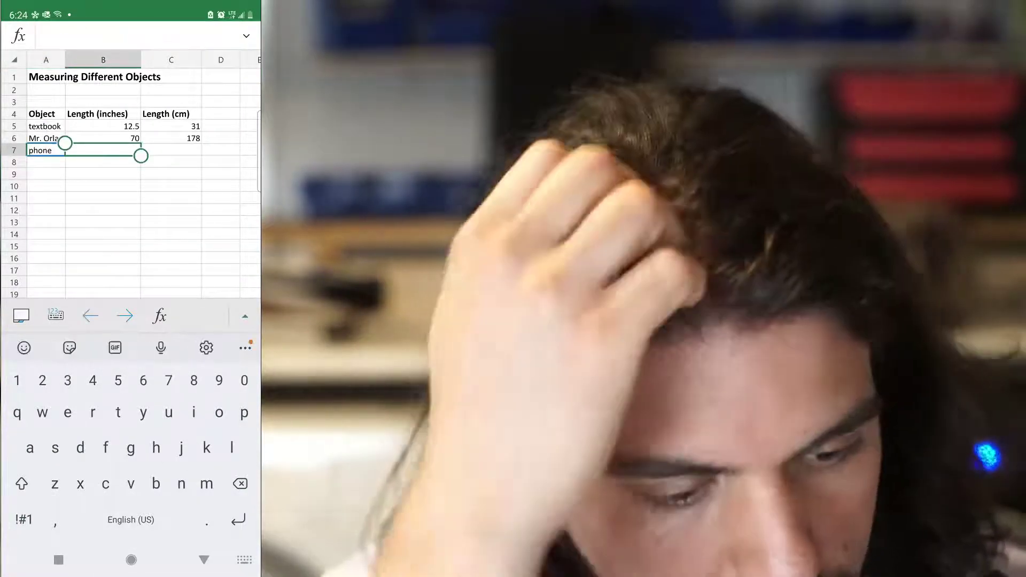
{"action": "type", "text": "6.5"}
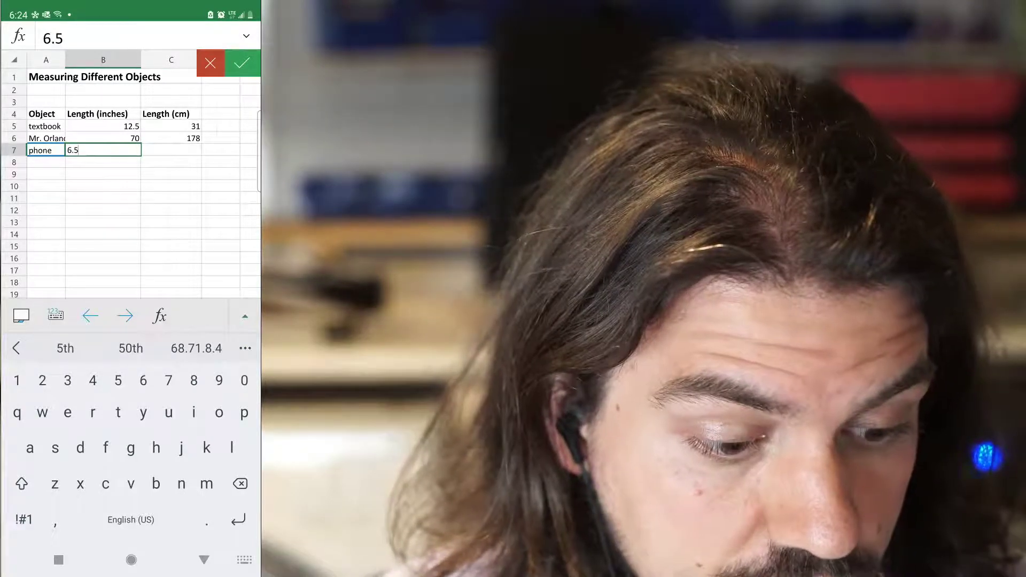
{"action": "left_click", "coordinate": [171, 150]}
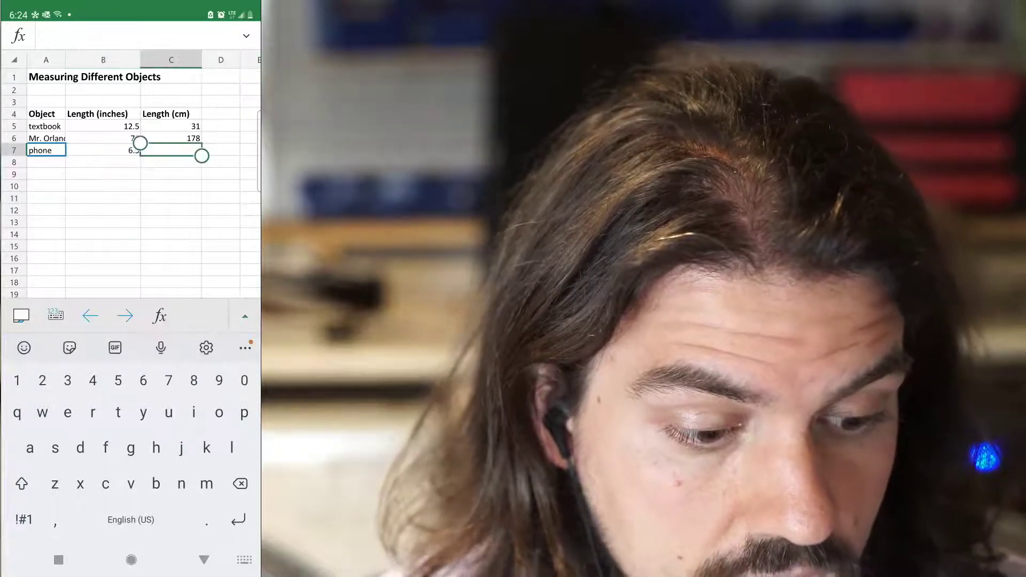
{"action": "type", "text": "17"}
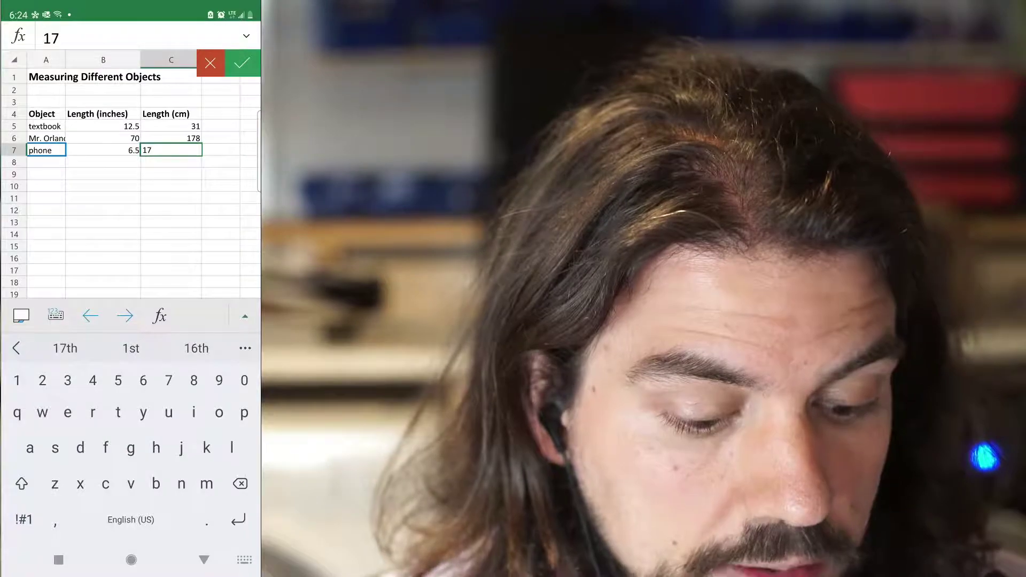
{"action": "key", "text": "Return"}
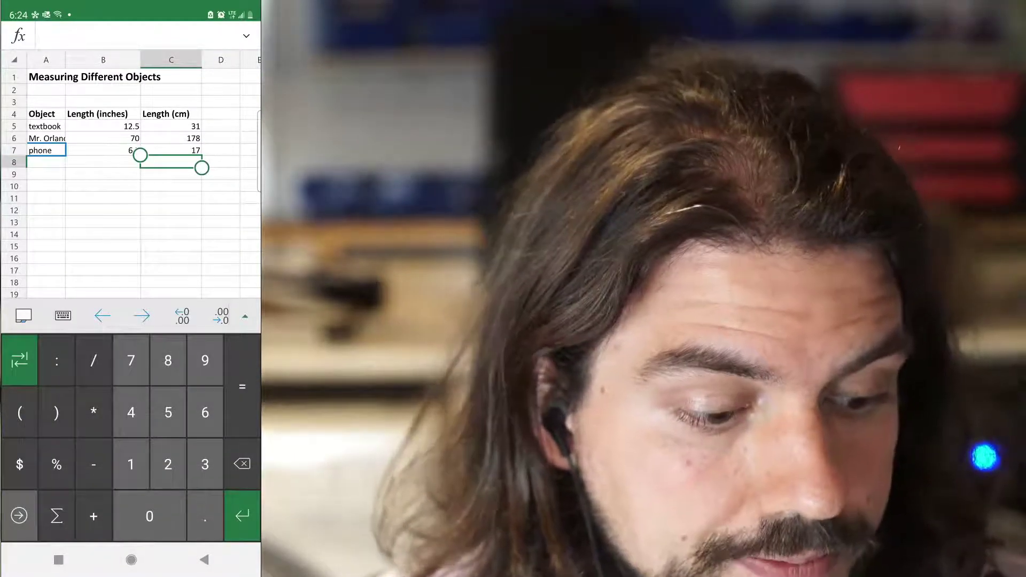
Enter the object name "guitar" in cell A8 and 50 as its length in inches in cell B8
{"action": "left_click", "coordinate": [46, 162]}
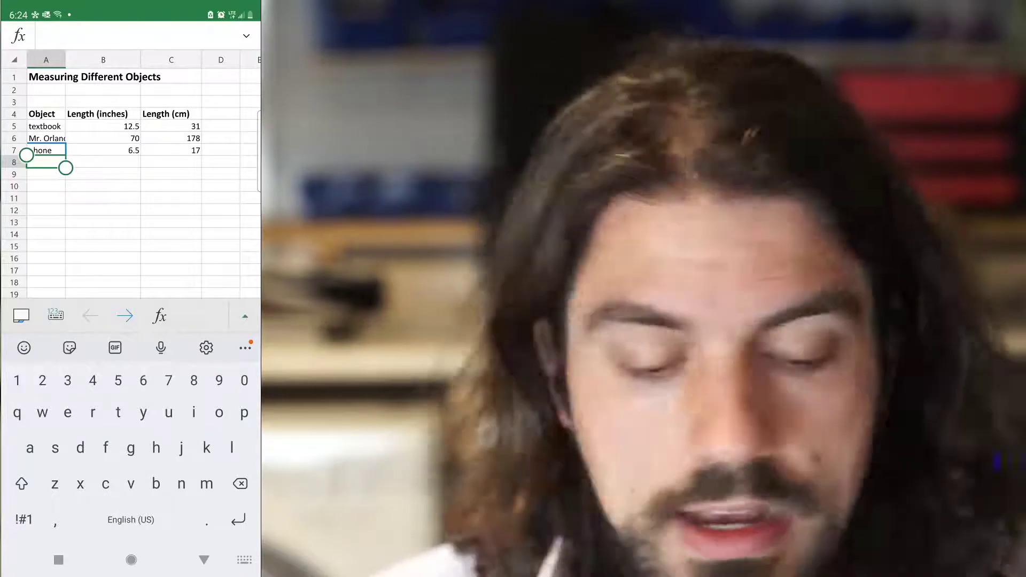
{"action": "type", "text": "g"}
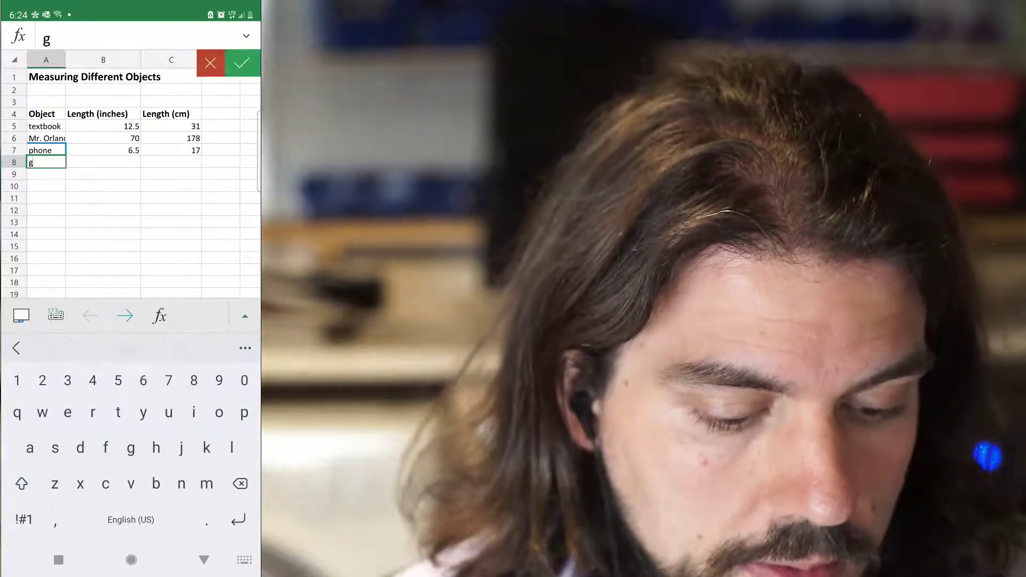
{"action": "type", "text": "uitar"}
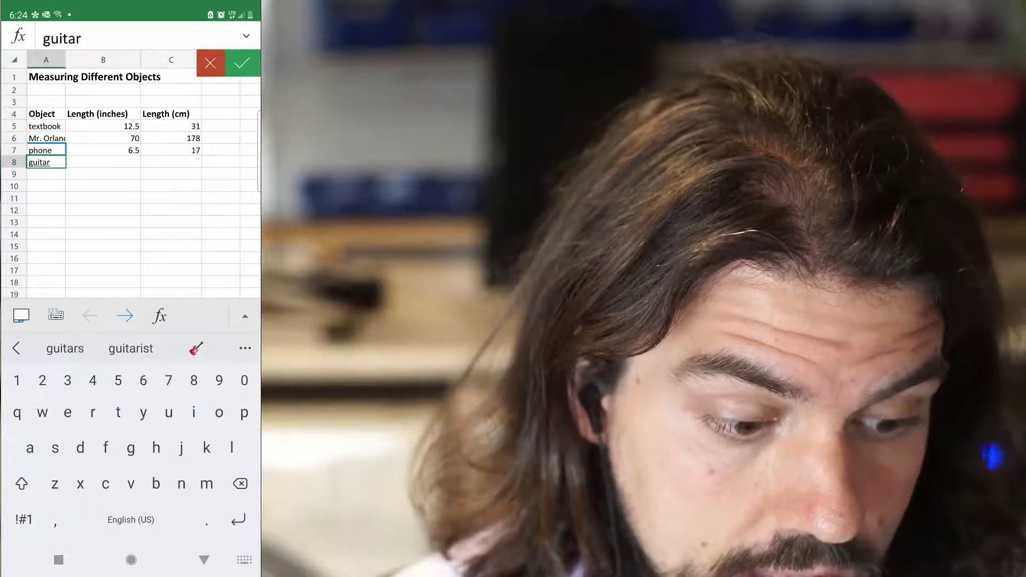
{"action": "left_click", "coordinate": [103, 162]}
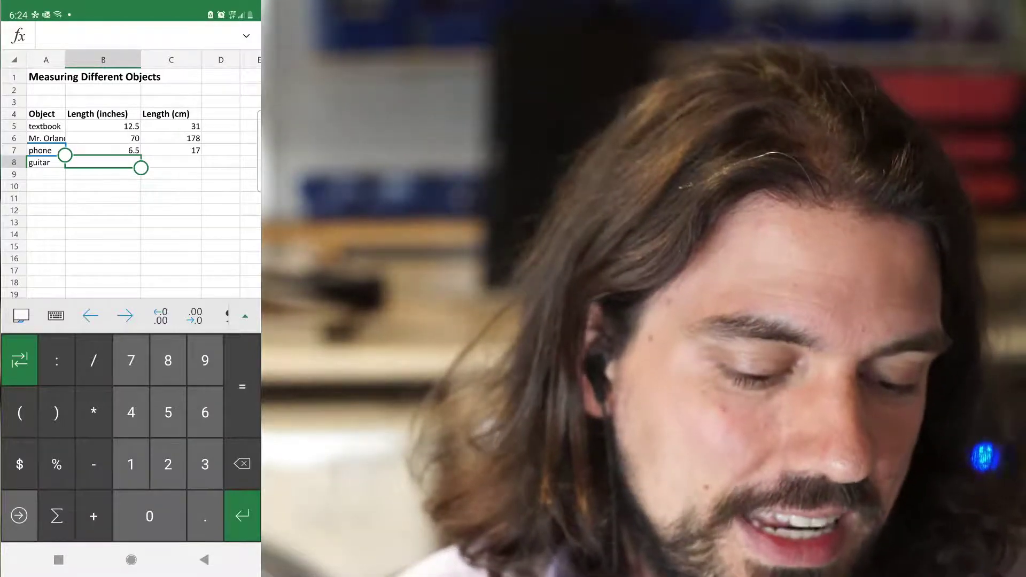
{"action": "type", "text": "50"}
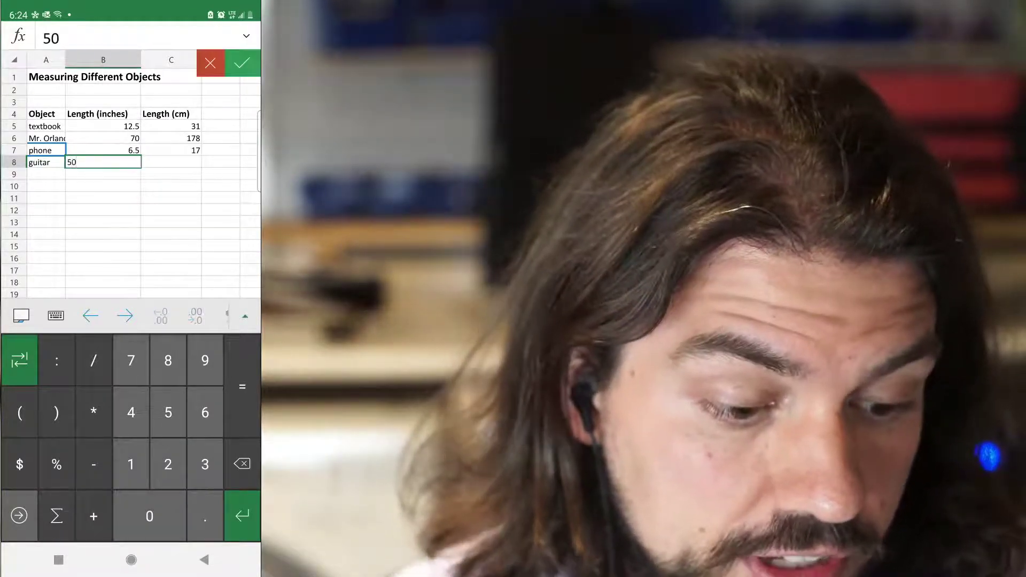
{"action": "left_click", "coordinate": [172, 150]}
{"action": "left_click", "coordinate": [171, 162]}
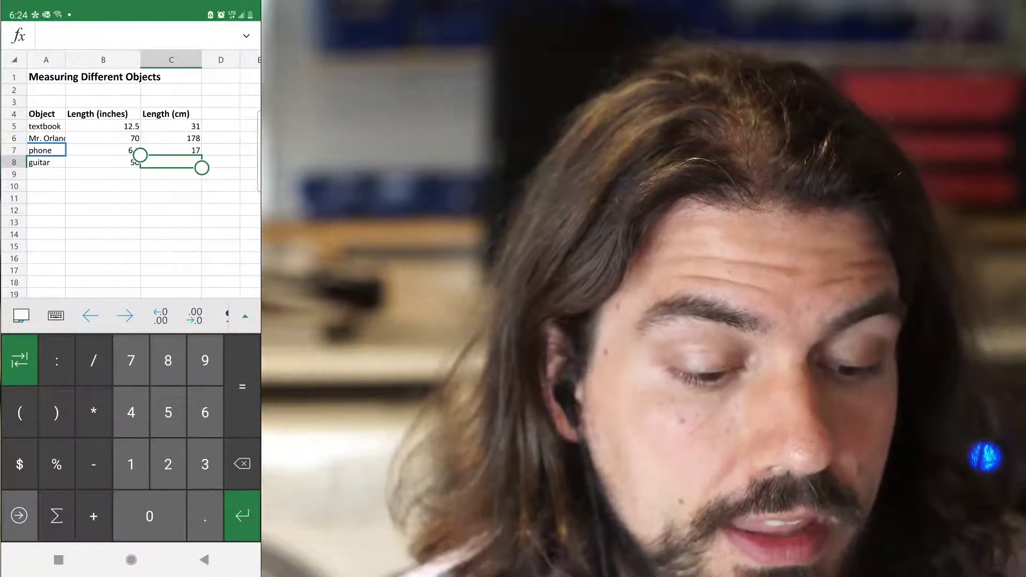
Set the guitar's length to 40 inches in cell B8 and enter 108 cm in cell C8
{"action": "left_click", "coordinate": [103, 150]}
{"action": "left_click_drag", "start_coordinate": [140, 156], "coordinate": [140, 168]}
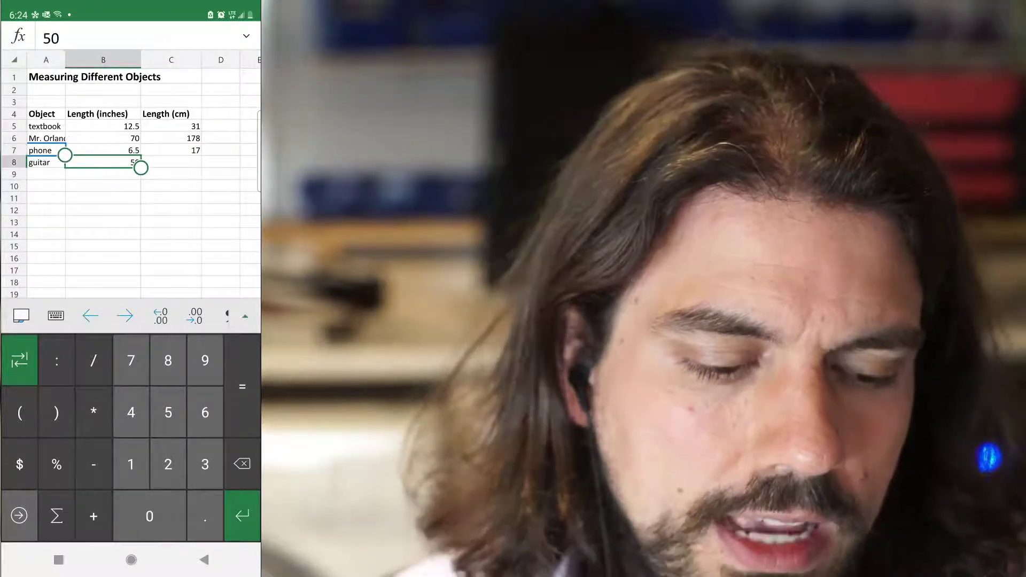
{"action": "type", "text": "40"}
{"action": "key", "text": "Return"}
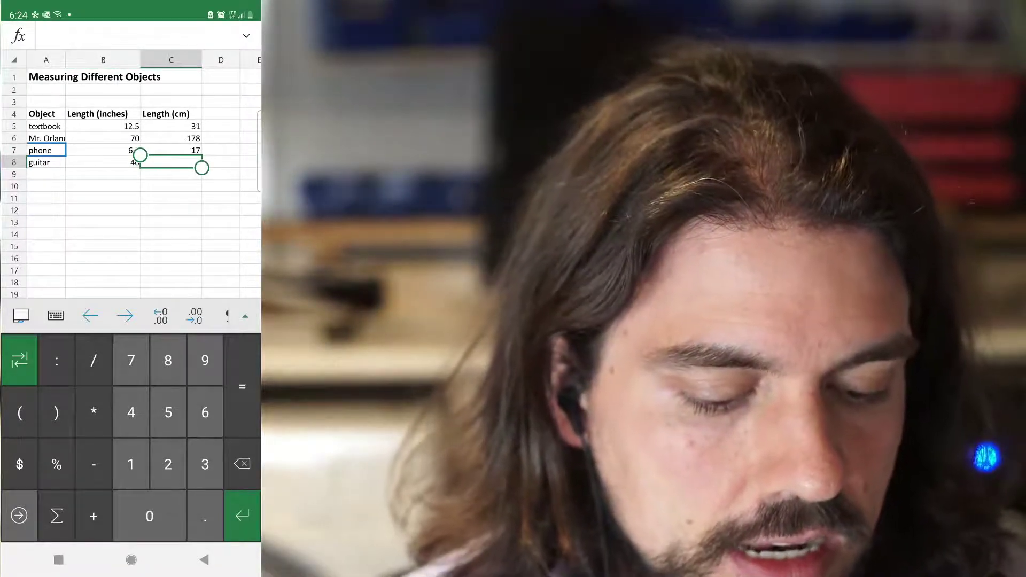
{"action": "type", "text": "108"}
{"action": "key", "text": "Return"}
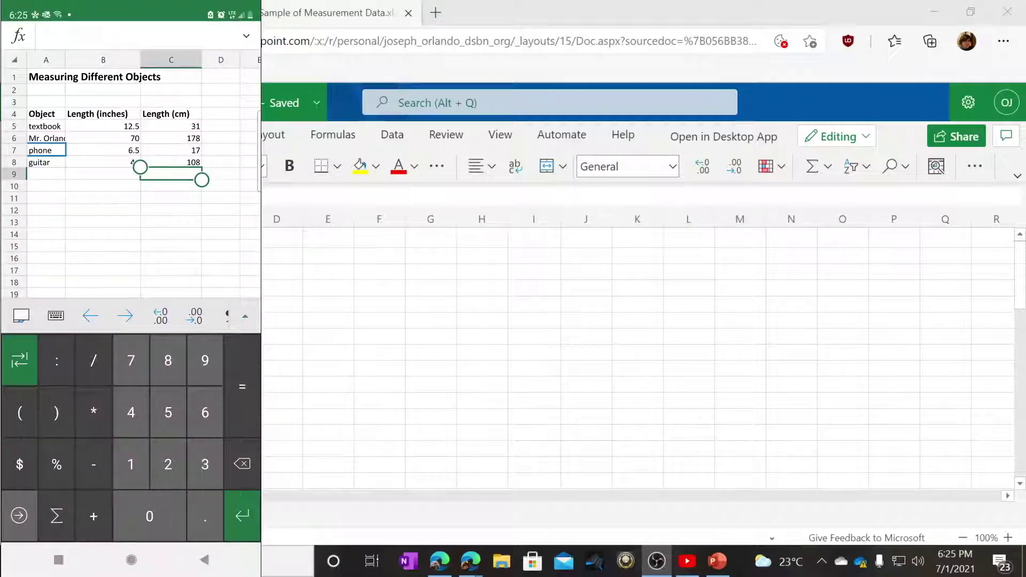
Switch to Excel in the computer's browser and enter the object name "keybaord" in cell A9
{"action": "key", "text": "alt+Tab"}
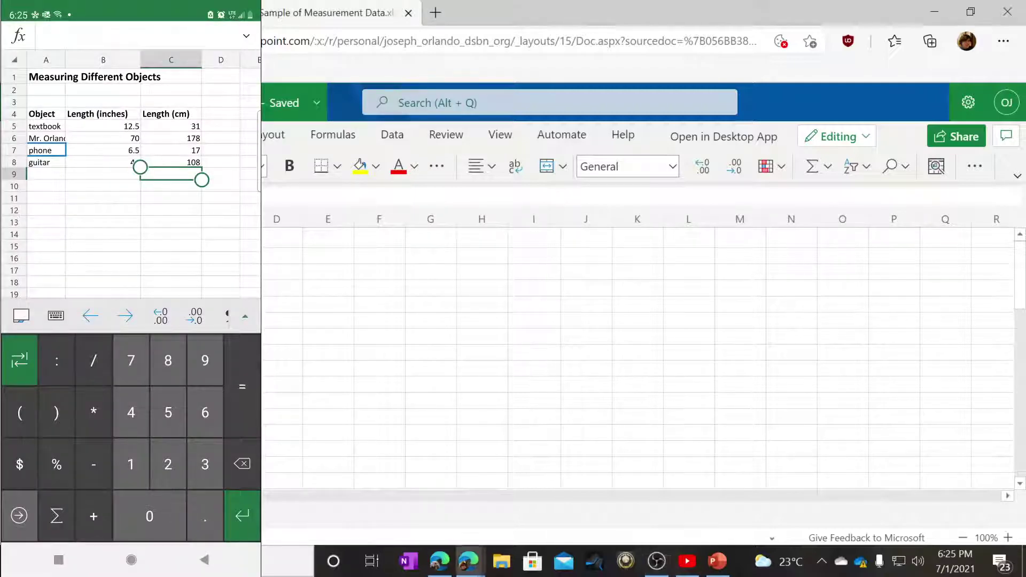
{"action": "scroll", "coordinate": [637, 358], "scroll_direction": "right", "scroll_amount": 5}
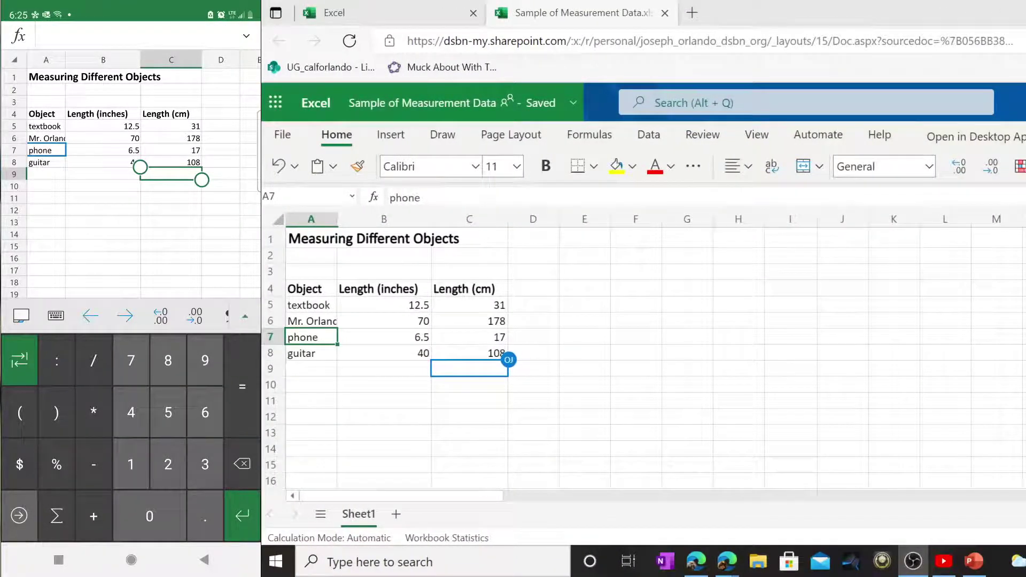
{"action": "left_click", "coordinate": [313, 371]}
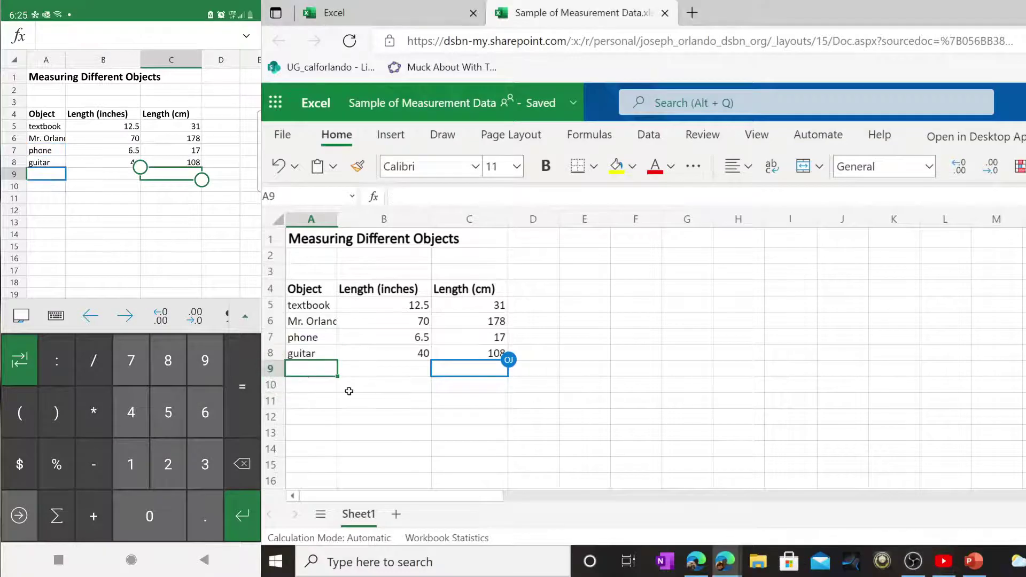
{"action": "type", "text": "keyt"}
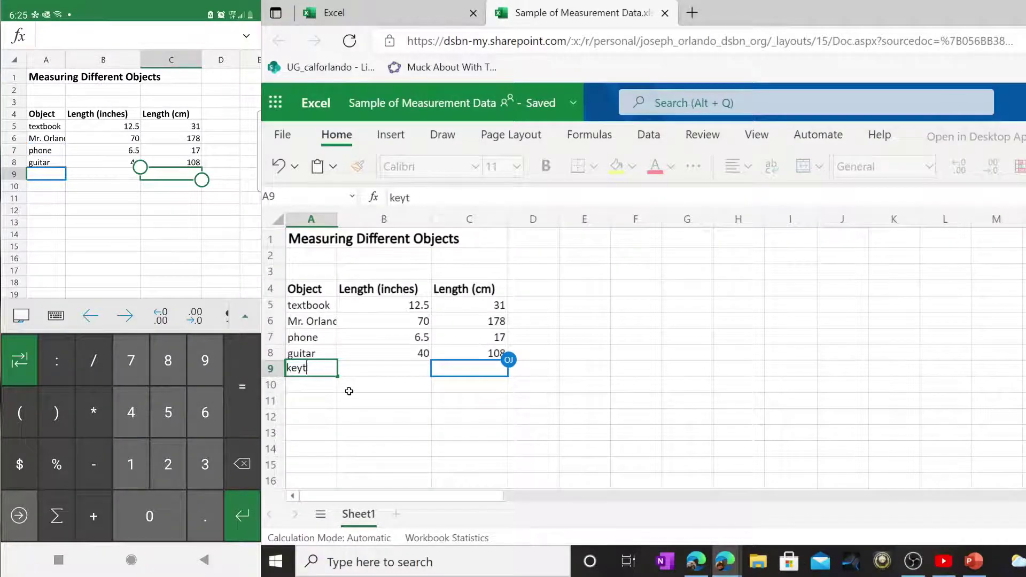
{"action": "key", "text": "BackSpace"}
{"action": "type", "text": "baord"}
{"action": "key", "text": "Tab"}
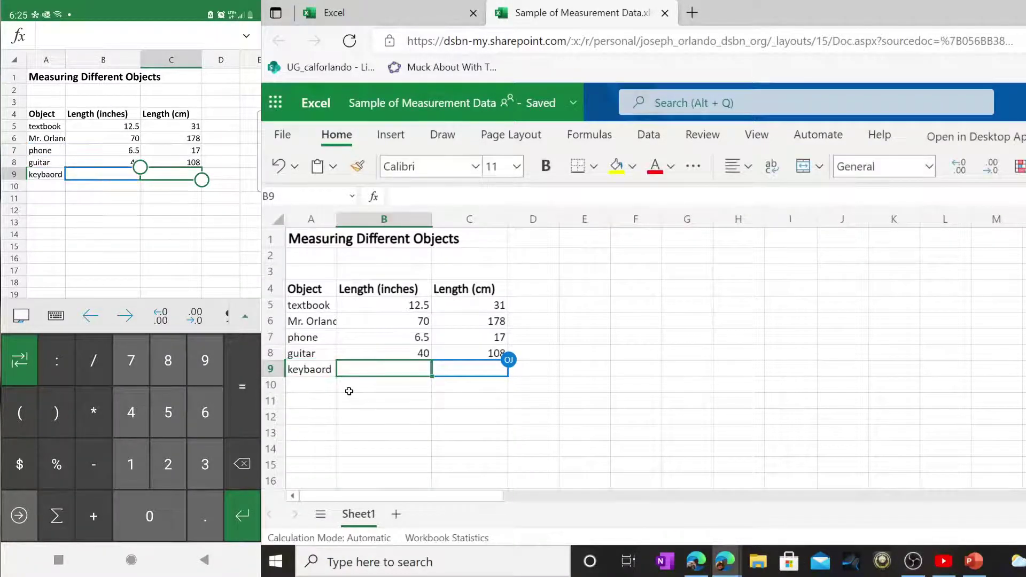
Search from the Windows taskbar for "length of computer keyboard in inches"
{"action": "key", "text": "super"}
{"action": "type", "text": "length of"}
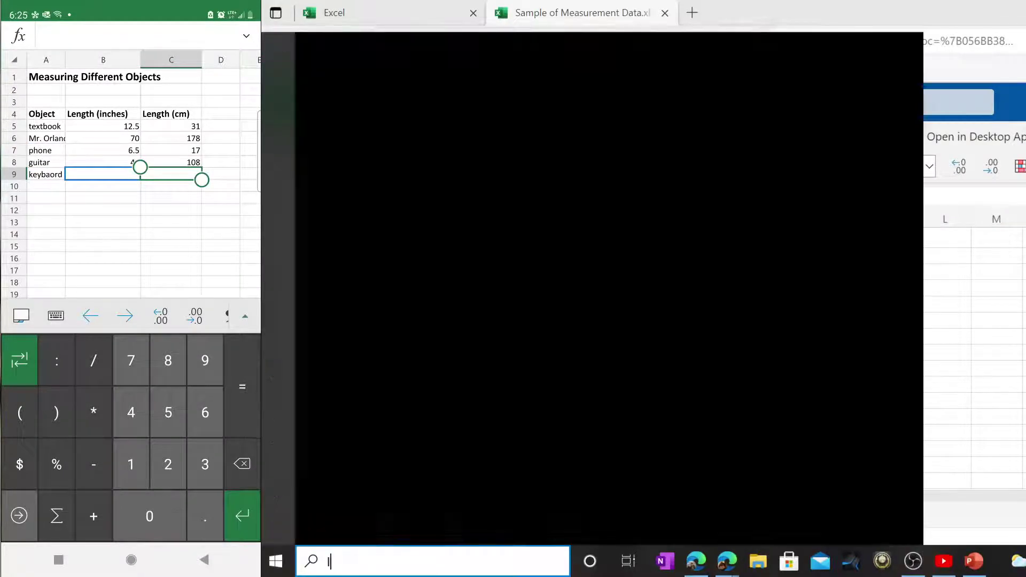
{"action": "type", "text": " comp"}
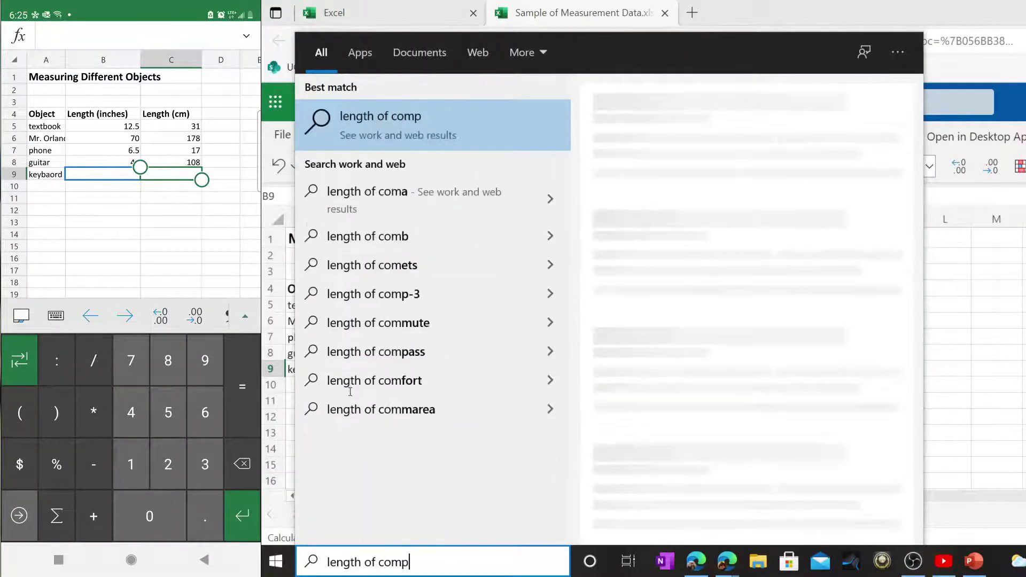
{"action": "type", "text": "uter keyboard in inches"}
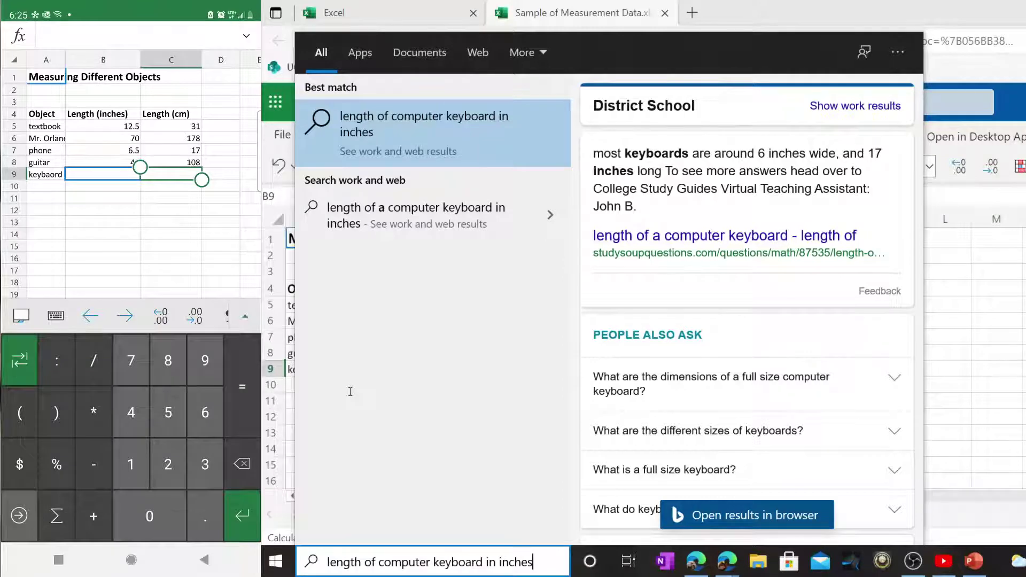
Change the search to "length of computer keyboard in cm" and close the results after reading them
{"action": "key", "text": "BackSpace"}
{"action": "key", "text": "BackSpace"}
{"action": "key", "text": "BackSpace"}
{"action": "key", "text": "BackSpace"}
{"action": "key", "text": "BackSpace"}
{"action": "key", "text": "BackSpace"}
{"action": "type", "text": "cn"}
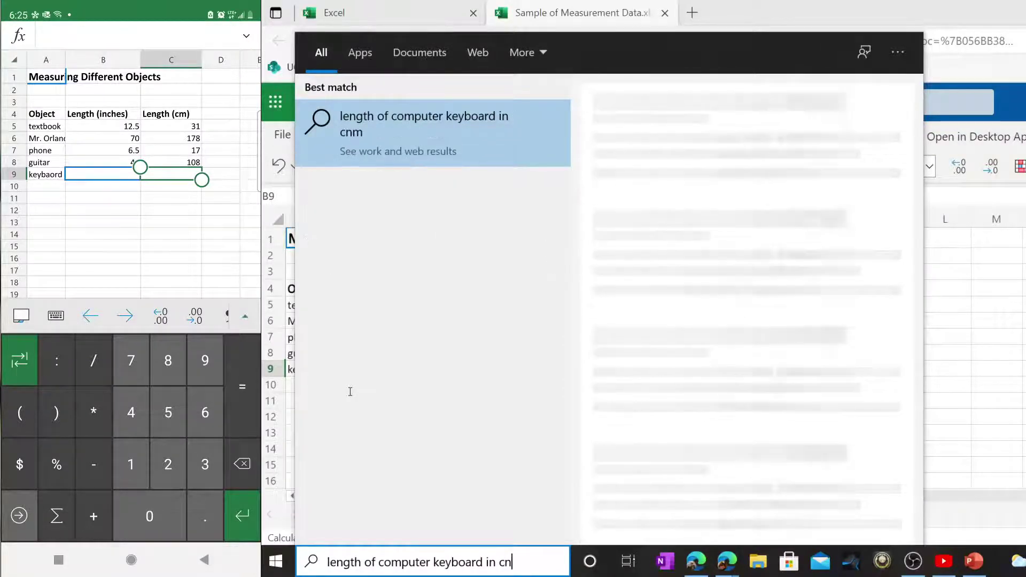
{"action": "key", "text": "BackSpace"}
{"action": "type", "text": "m"}
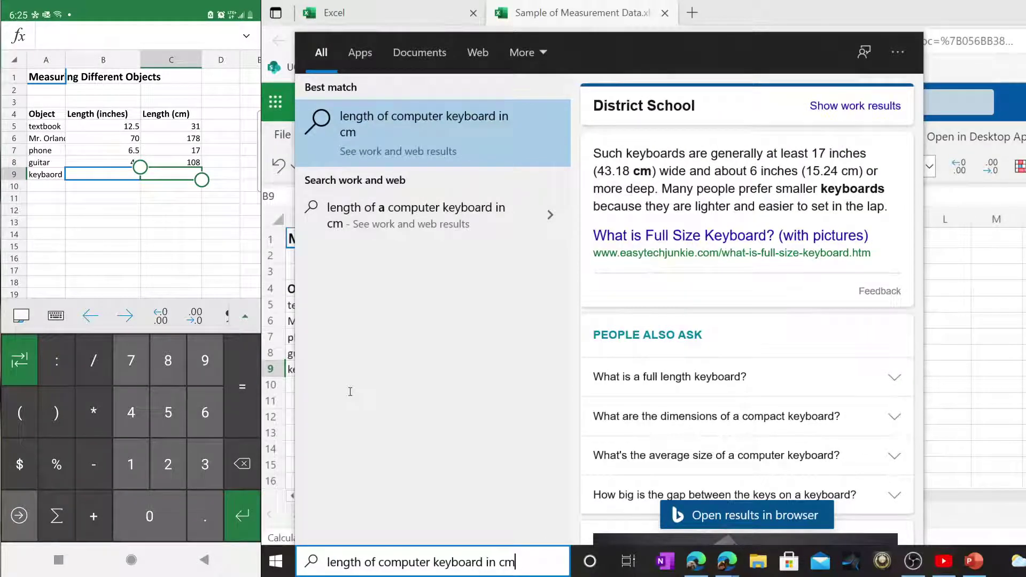
{"action": "key", "text": "Escape"}
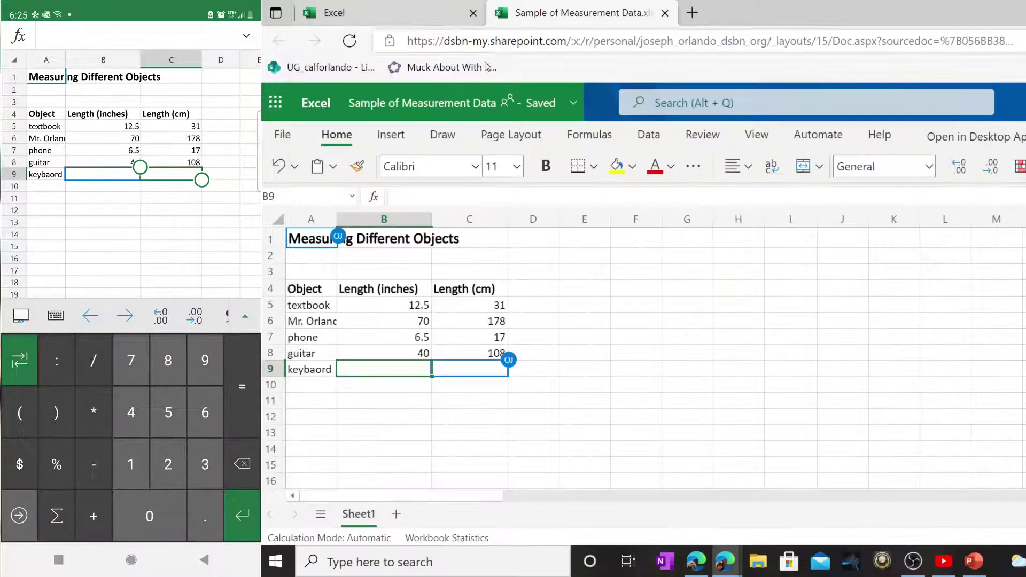
Enter the keyboard's length as 17 inches in cell B9 and 43 cm in cell C9
{"action": "left_click", "coordinate": [384, 432]}
{"action": "left_click", "coordinate": [393, 370]}
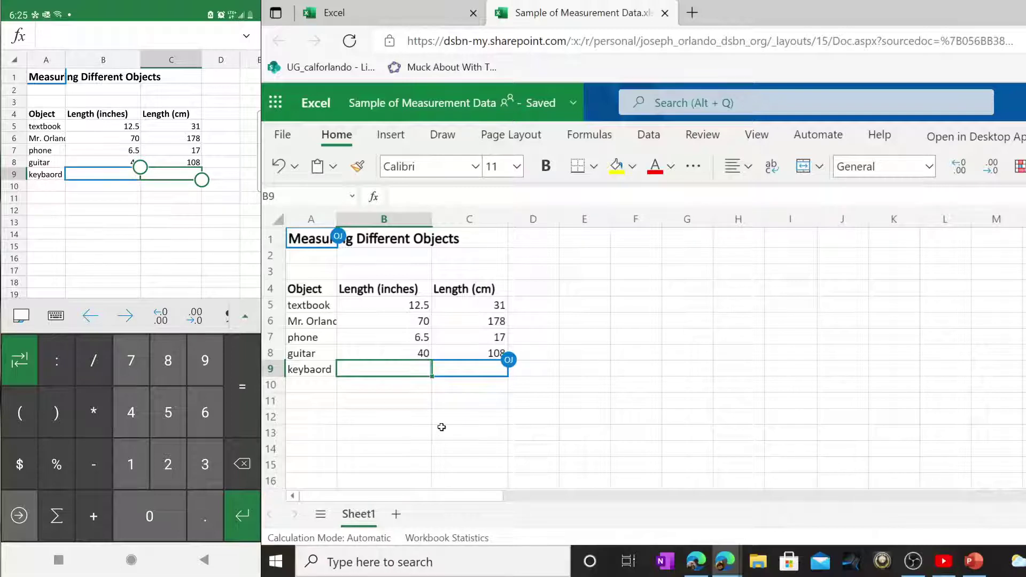
{"action": "type", "text": "17"}
{"action": "key", "text": "Tab"}
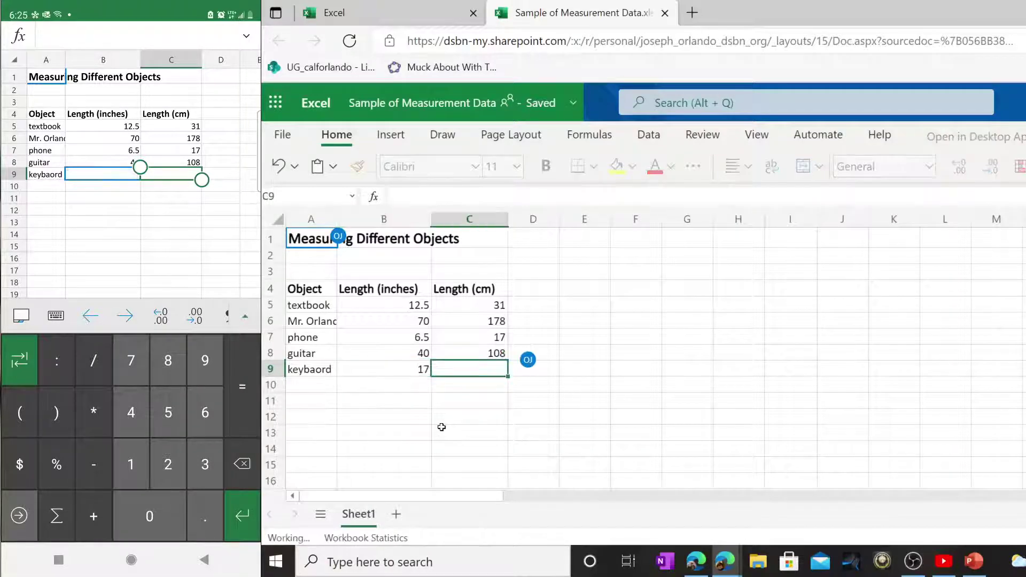
{"action": "type", "text": "43"}
{"action": "key", "text": "Return"}
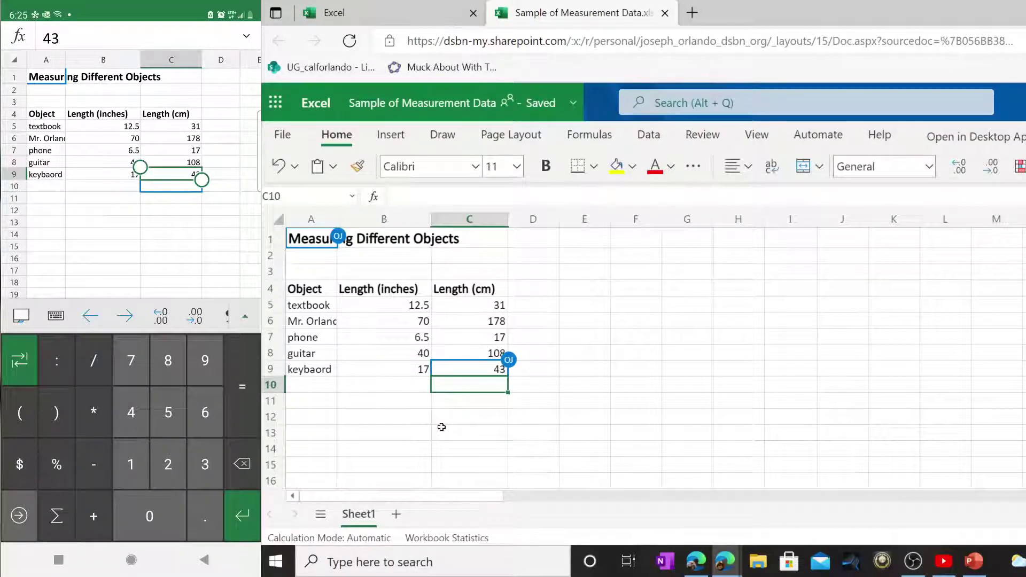
{"action": "left_click_drag", "start_coordinate": [328, 369], "coordinate": [474, 367]}
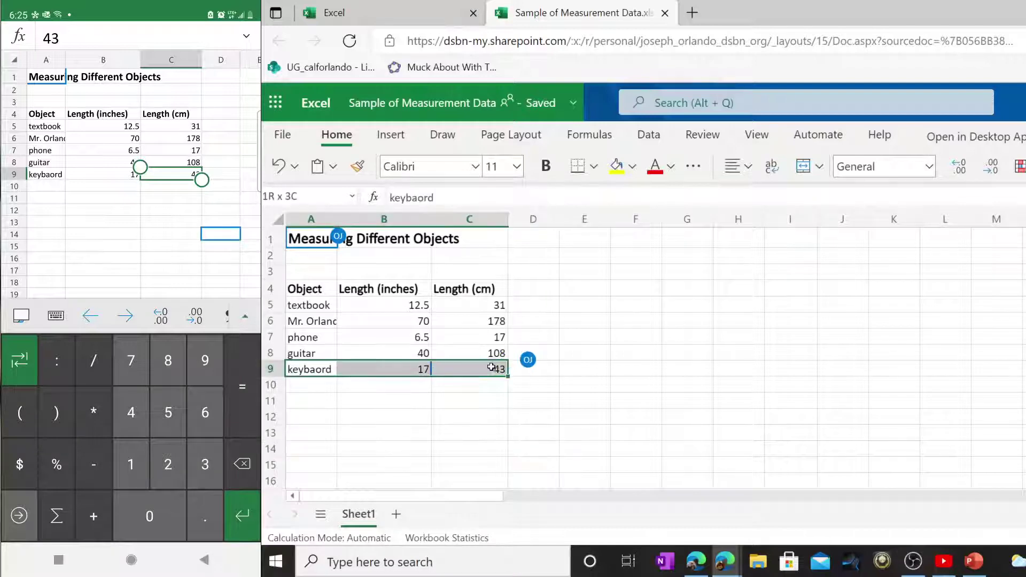
{"action": "left_click", "coordinate": [485, 431]}
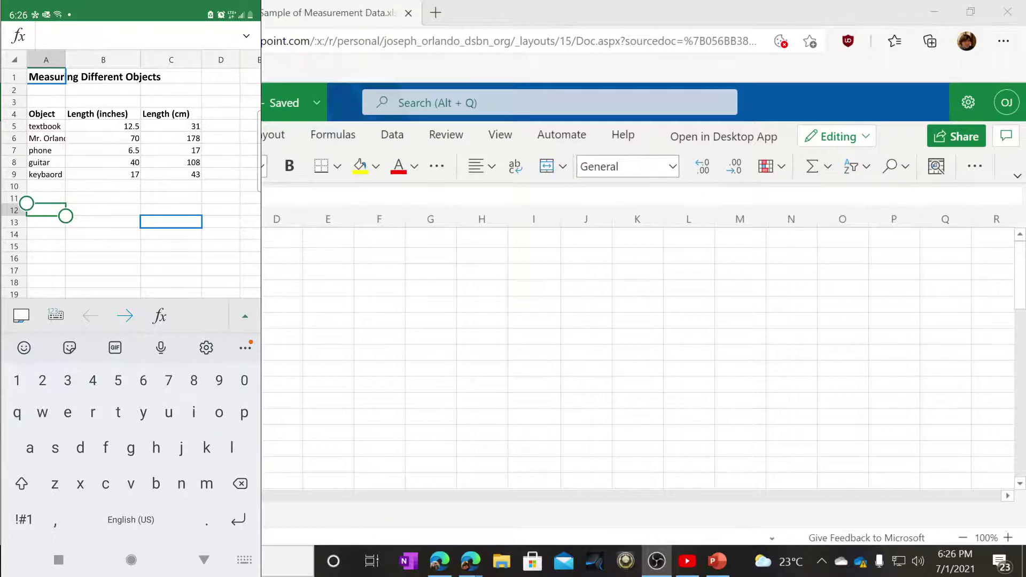
Select cell A10 in the Object column of the computer's workbook for another entry
{"action": "left_click", "coordinate": [44, 384]}
{"action": "key", "text": "Right"}
{"action": "key", "text": "Right"}
{"action": "key", "text": "Right"}
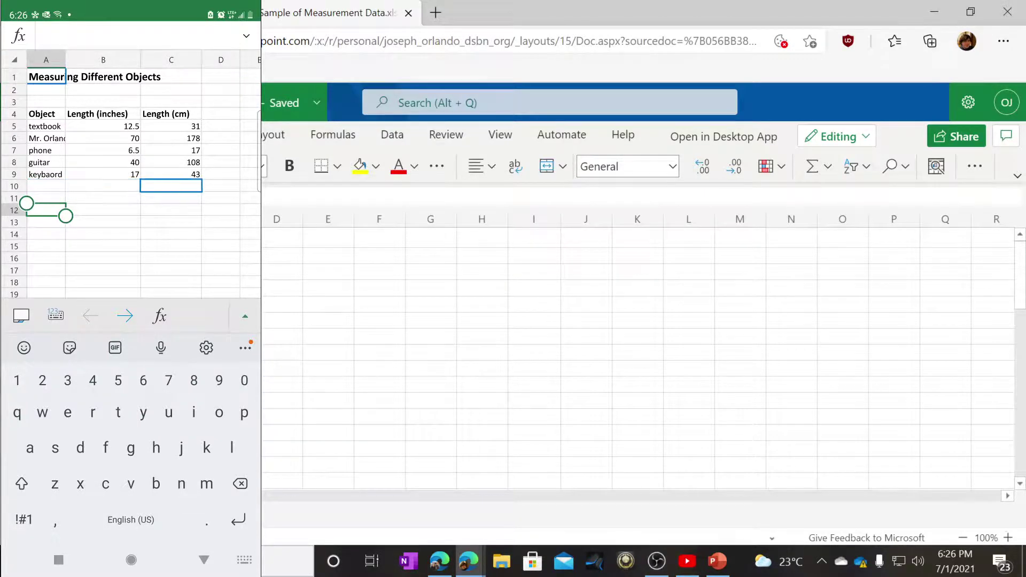
{"action": "key", "text": "Left"}
{"action": "key", "text": "Left"}
{"action": "key", "text": "Left"}
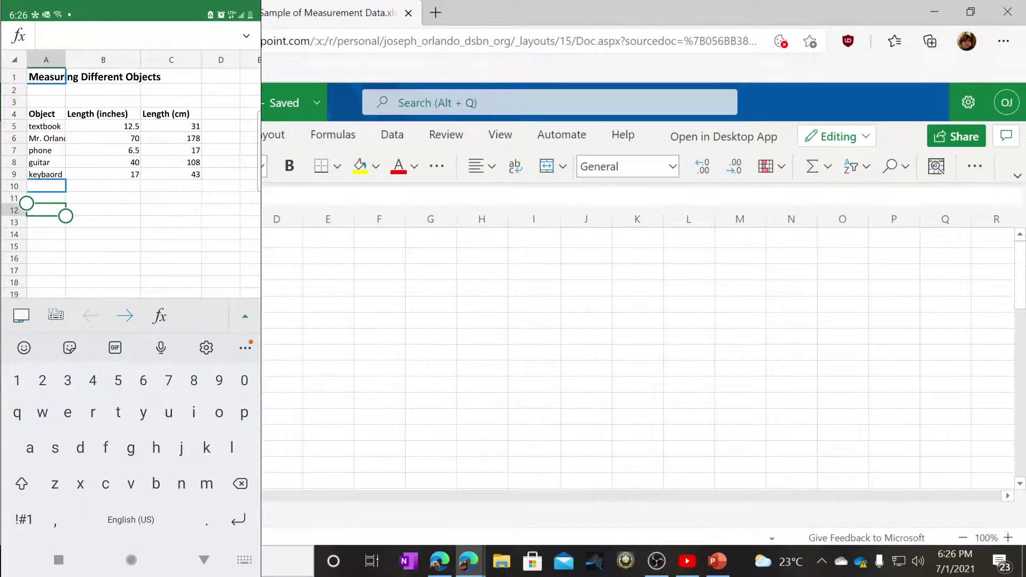